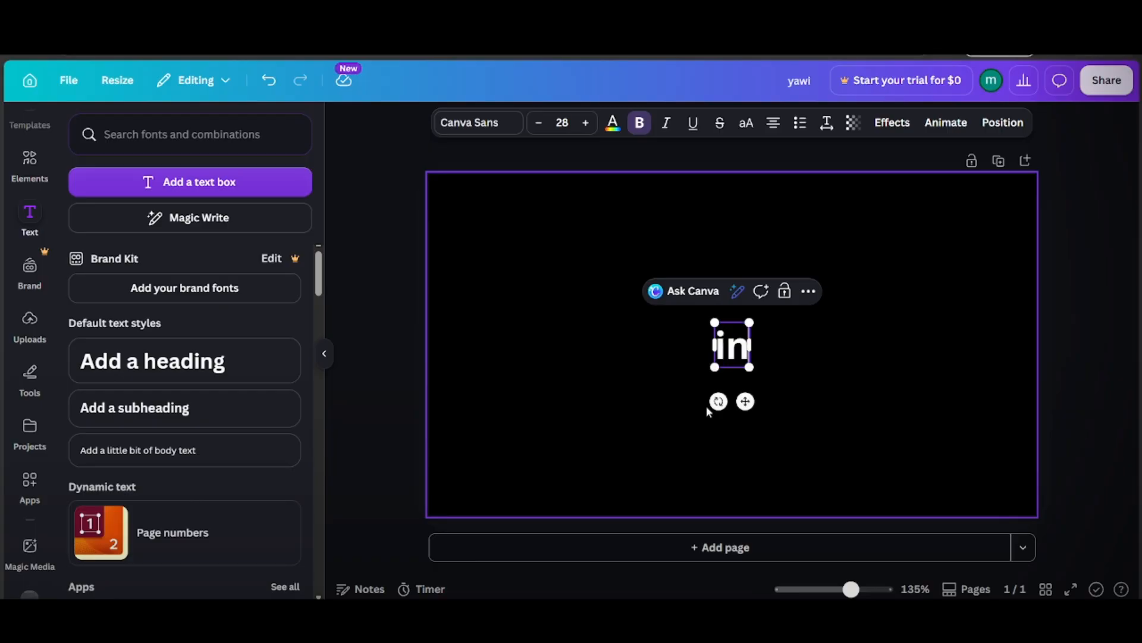
Step: Replace the text with "IN" in capitals and set its font to Anton
key("BackSpace")
key("BackSpace")
type("IN")
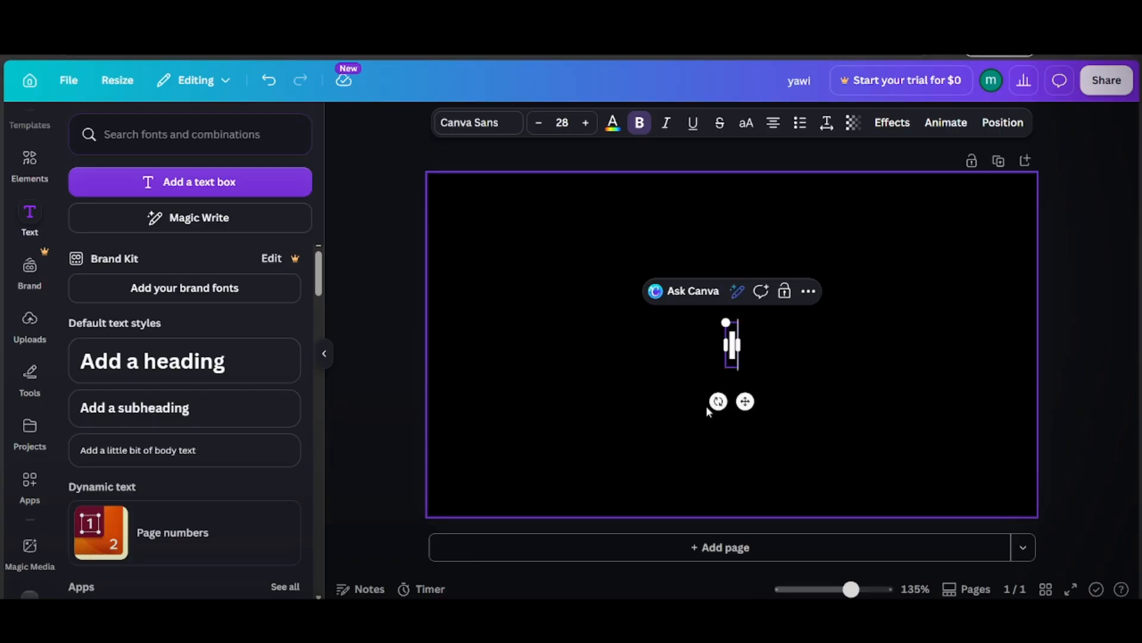
left_click(477, 125)
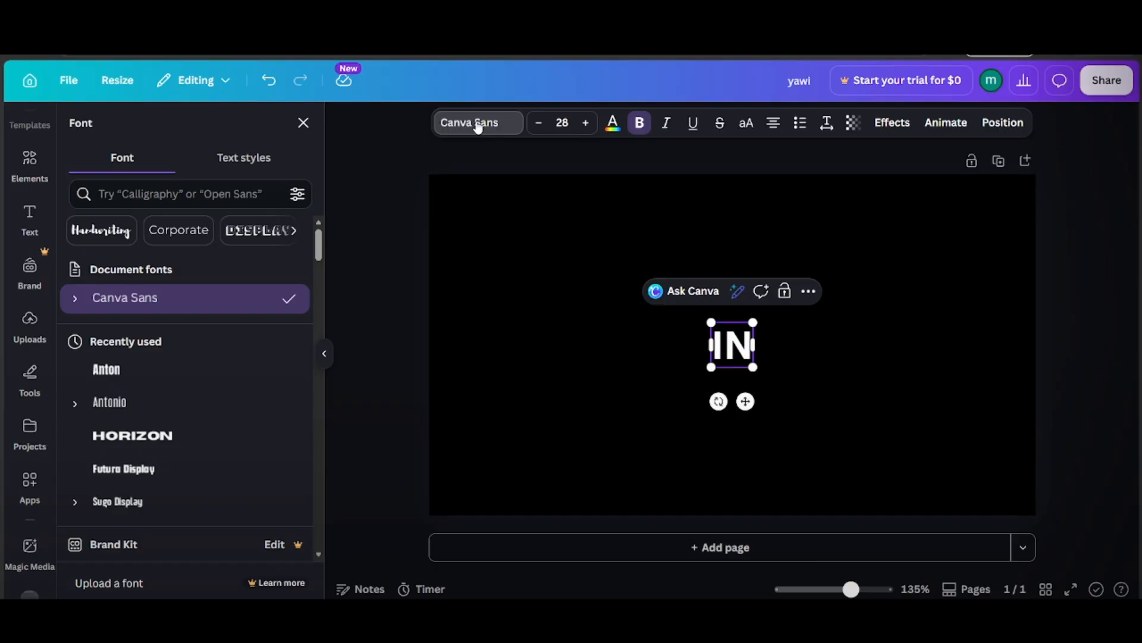
left_click(129, 378)
Step: Enlarge the "IN" text to about size 281 and centre it on the black page, filling nearly the full height
left_click_drag(717, 369, 151, 583)
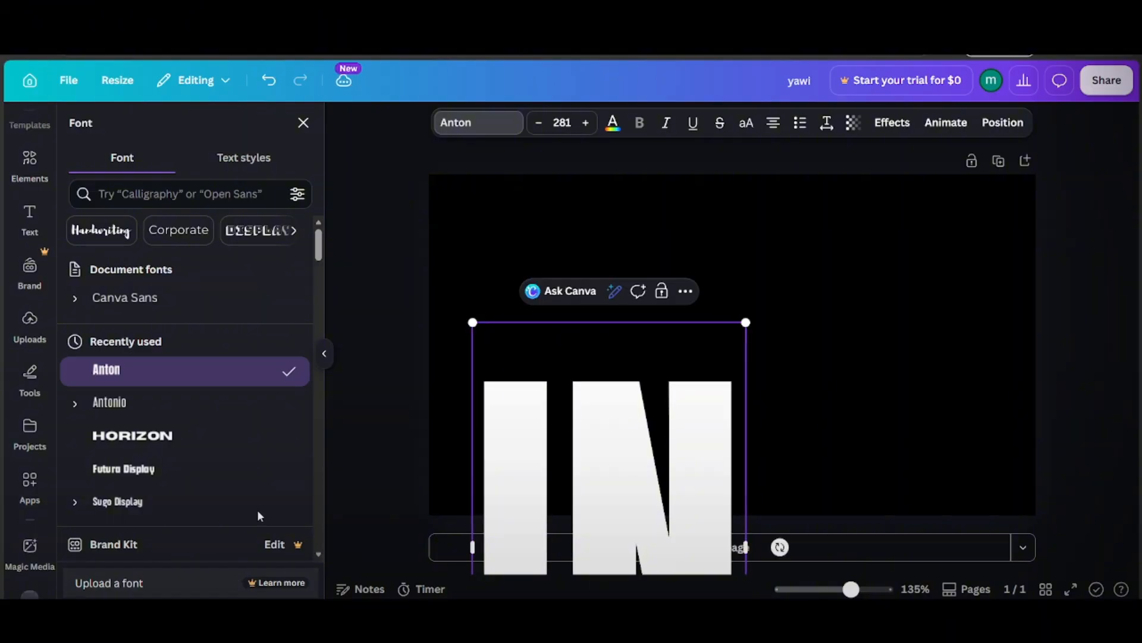
left_click(389, 403)
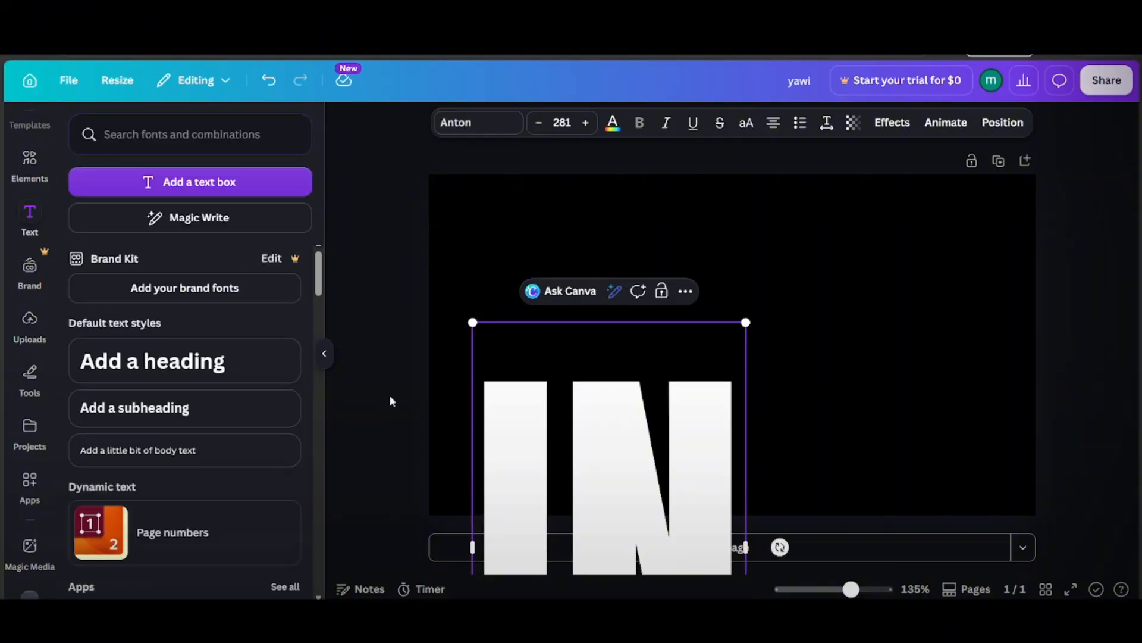
left_click(390, 398)
left_click_drag(636, 453, 756, 261)
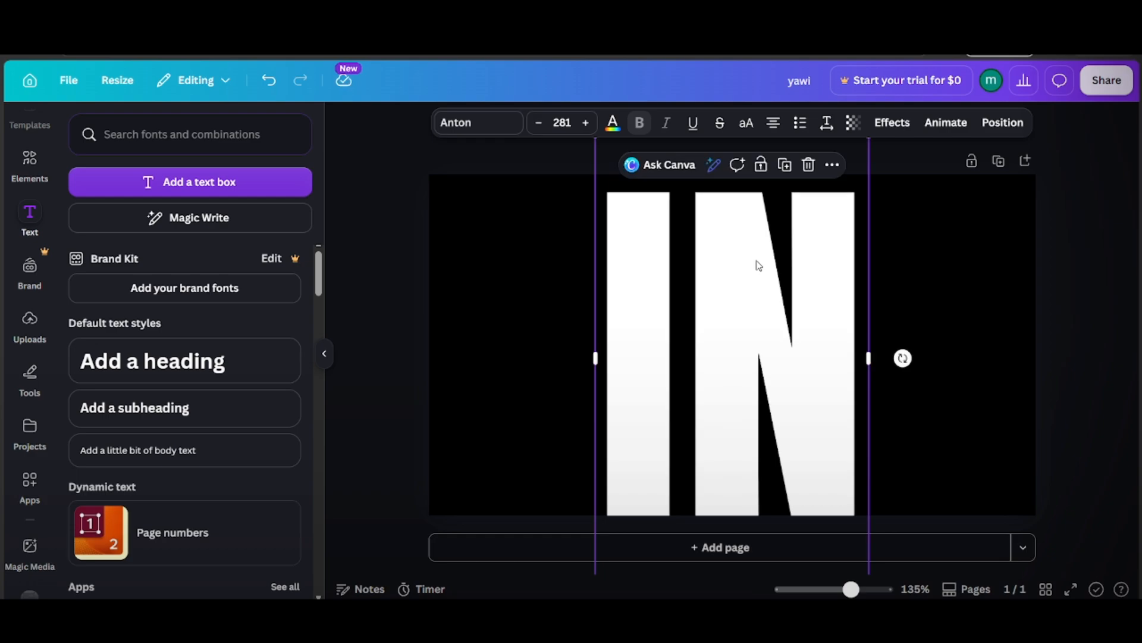
left_click(1074, 349)
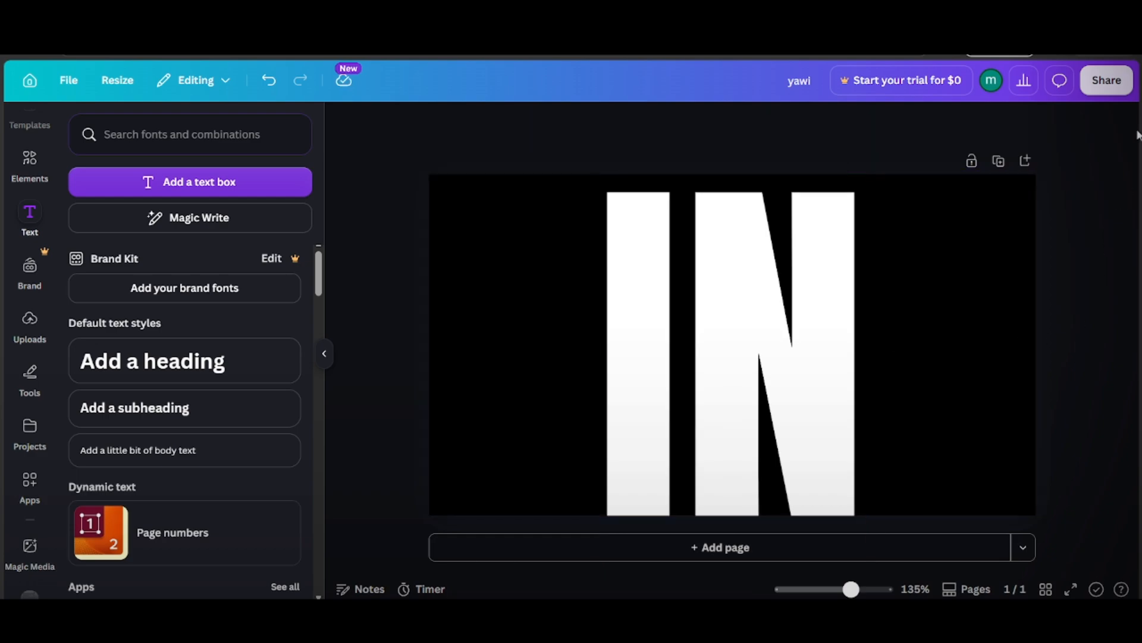
Step: Download the "IN" design as an image file
left_click(1107, 81)
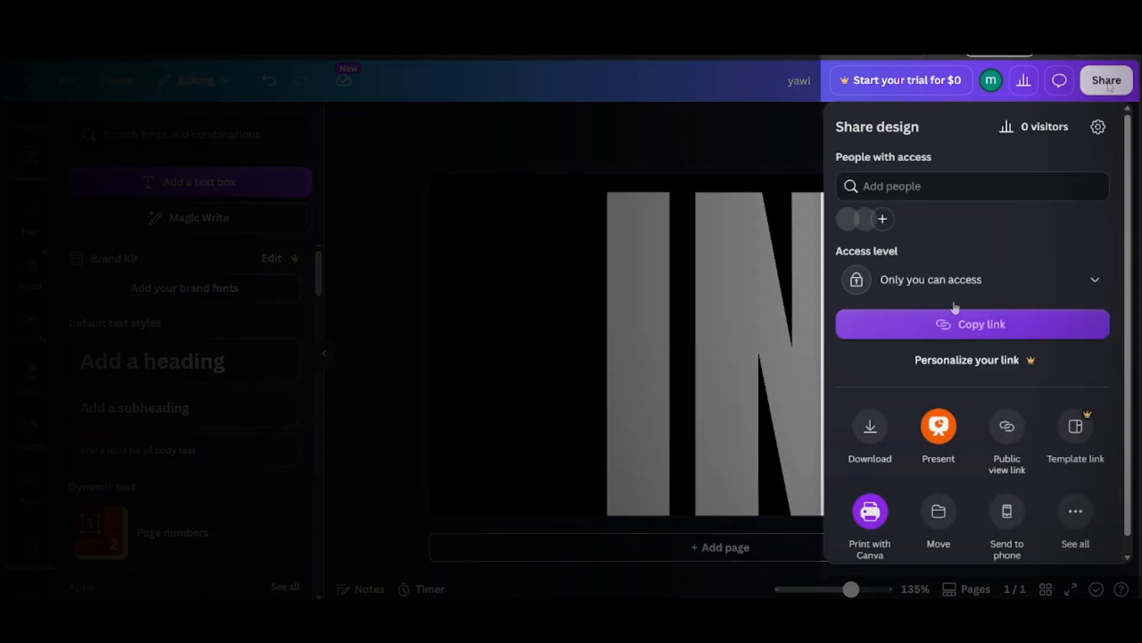
left_click(877, 449)
left_click(914, 420)
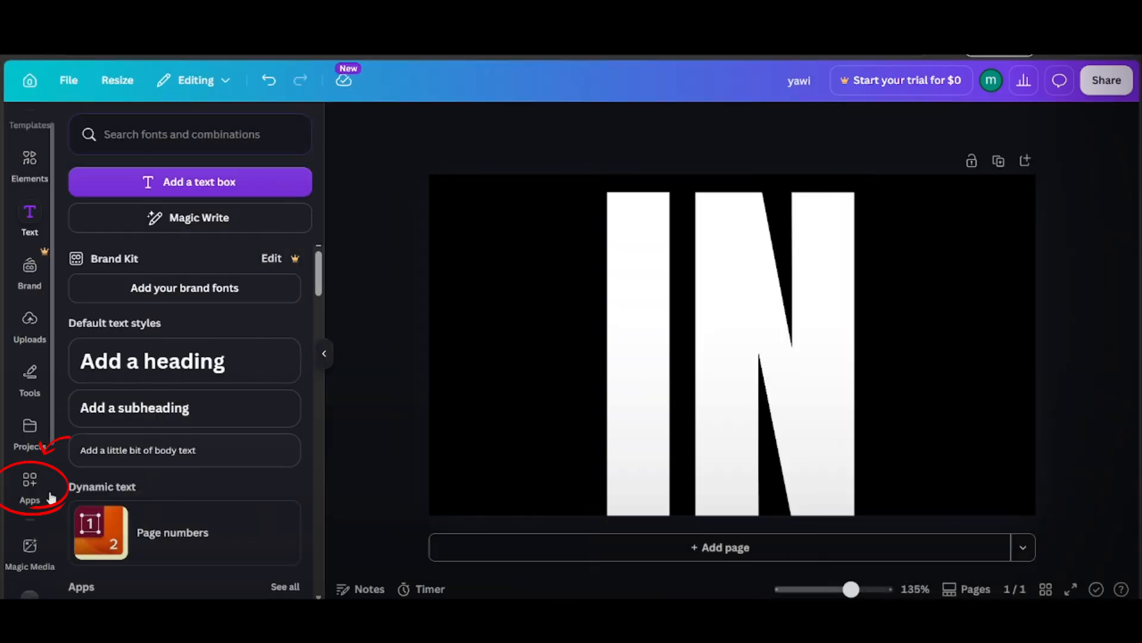
Step: Search the apps for Transform Image and open that app
left_click(43, 491)
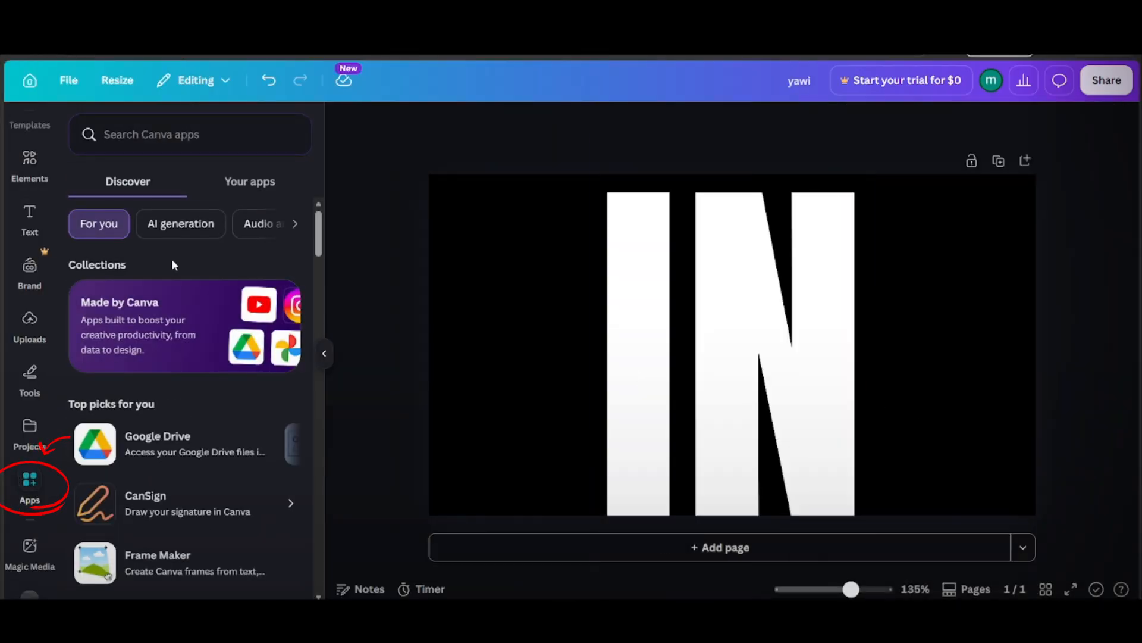
type("TRANSFORM")
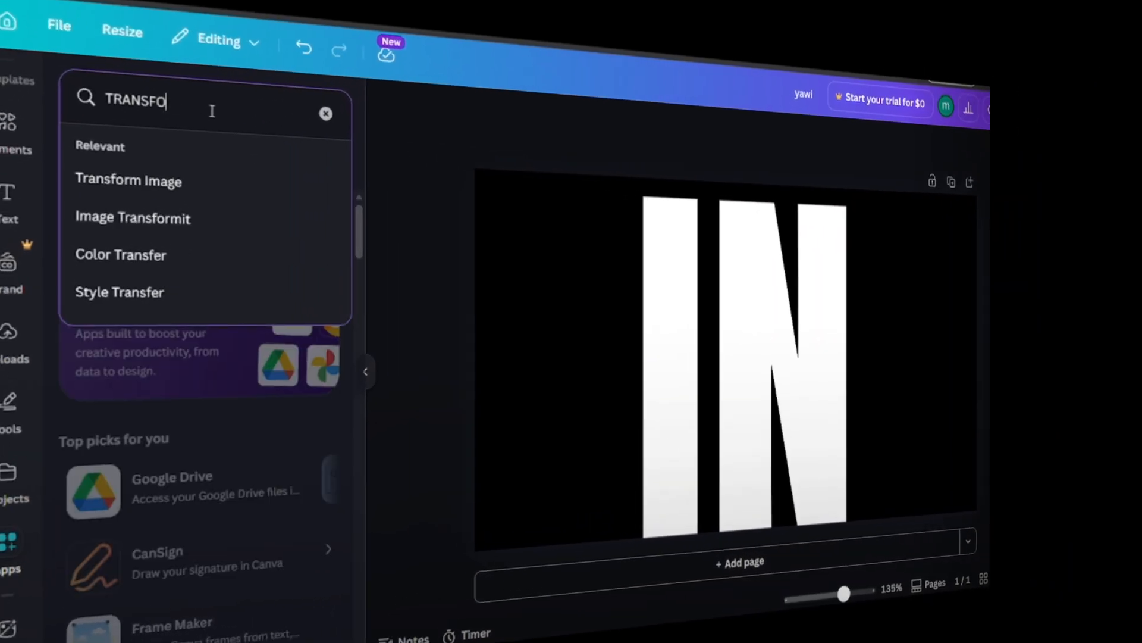
left_click(217, 193)
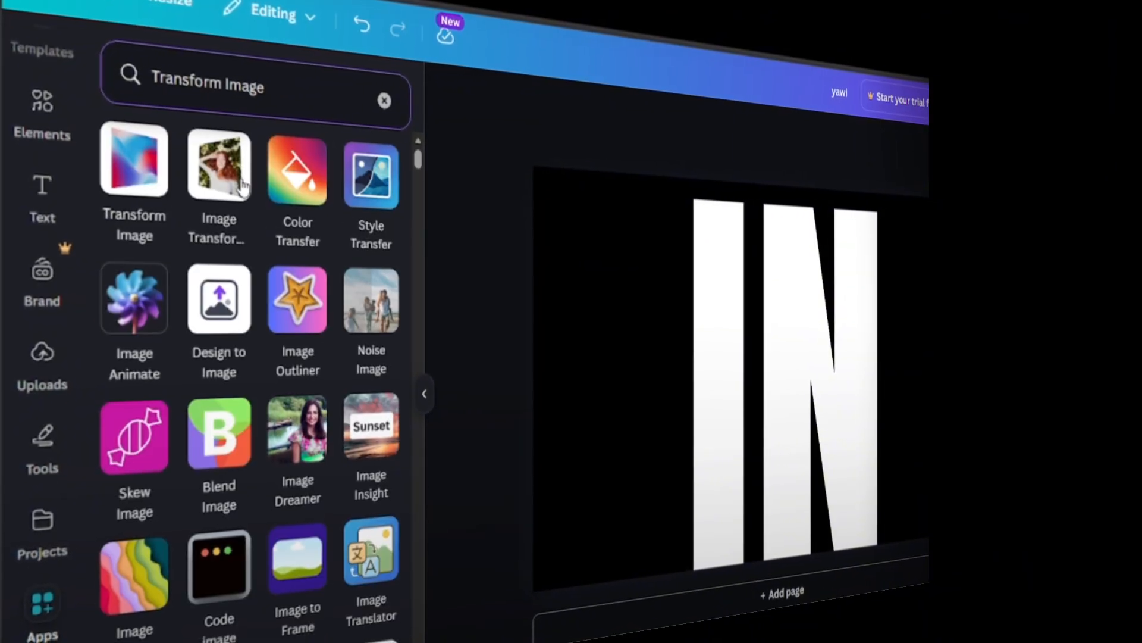
left_click(139, 174)
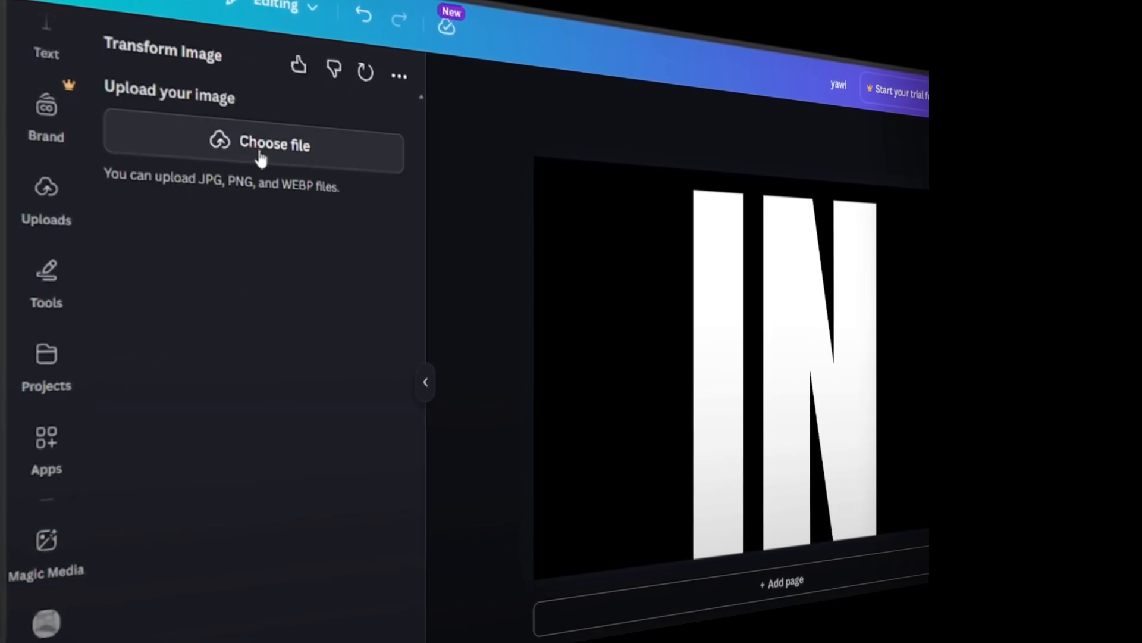
Step: Upload the downloaded image yawi (5).png to Transform Image
left_click(260, 156)
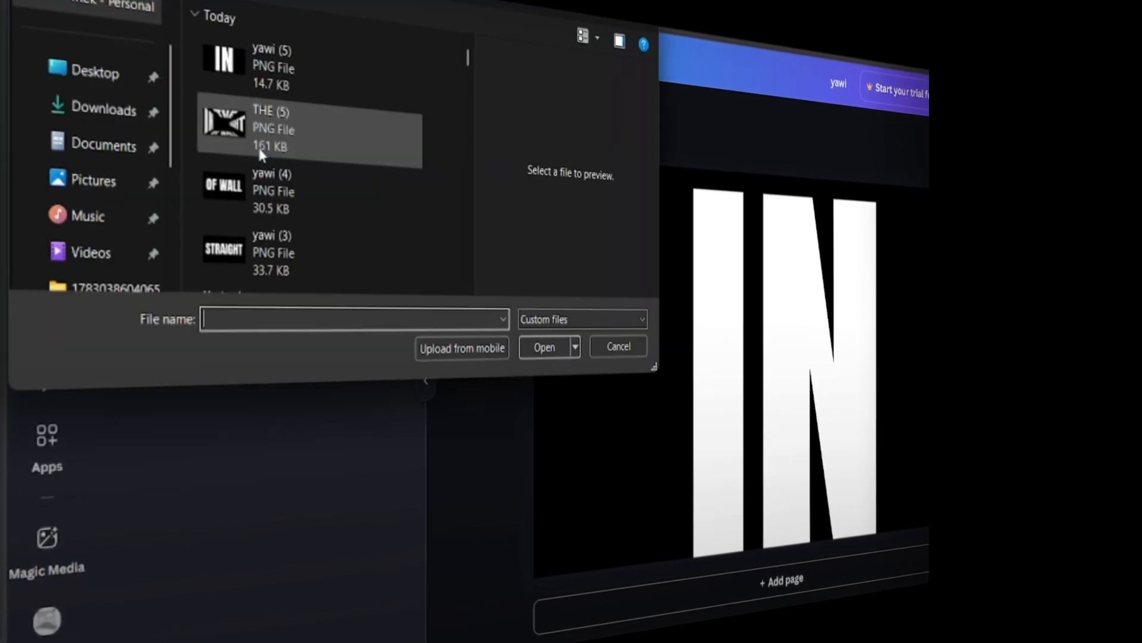
left_click(364, 79)
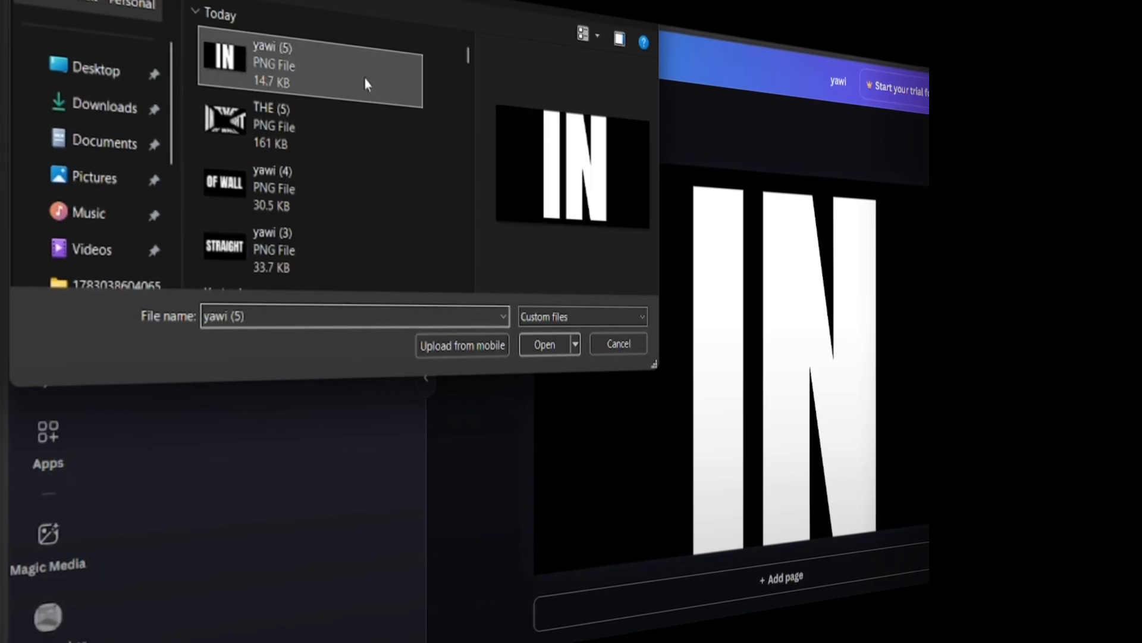
left_click(538, 351)
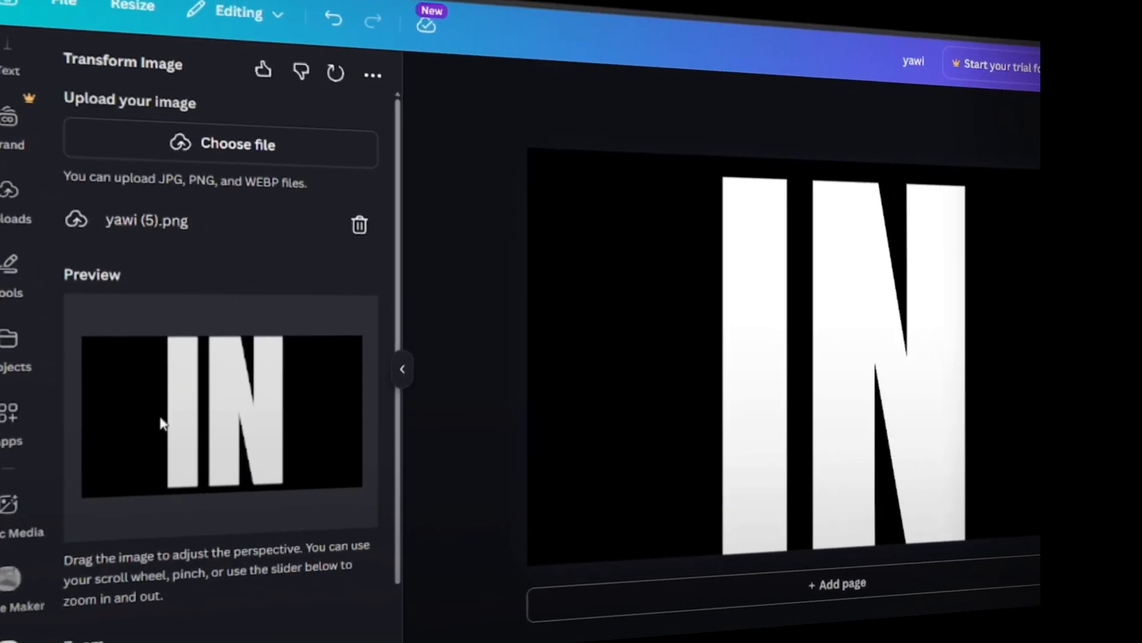
Step: Tilt the "IN" image's perspective so it recedes toward the right, and set the zoom to 0.15
left_click_drag(116, 405, 161, 414)
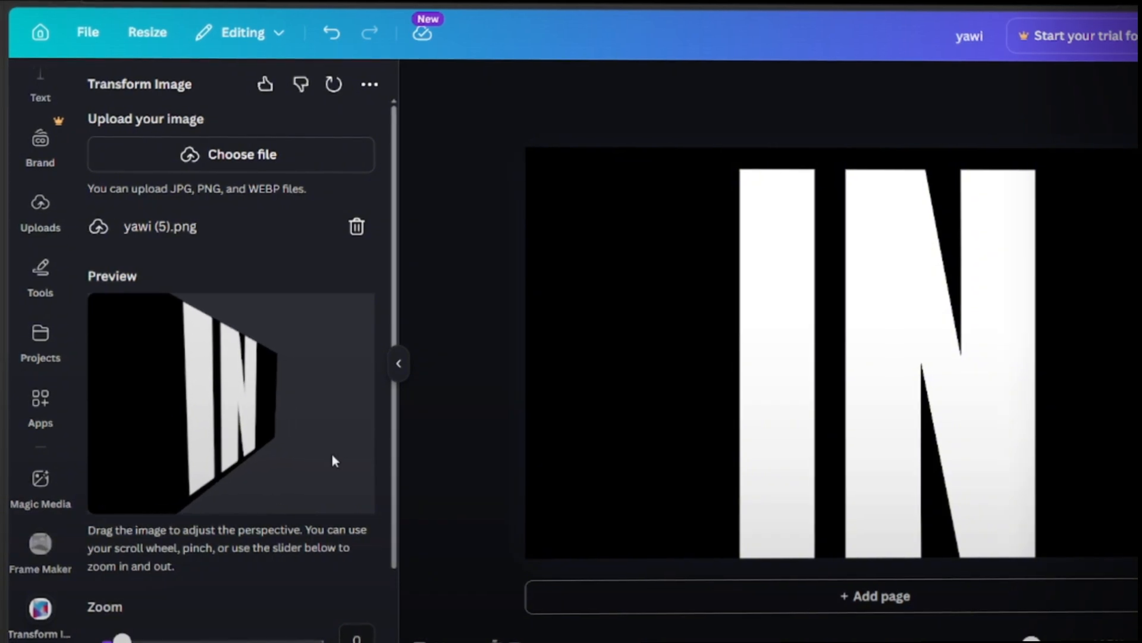
left_click_drag(396, 458, 397, 527)
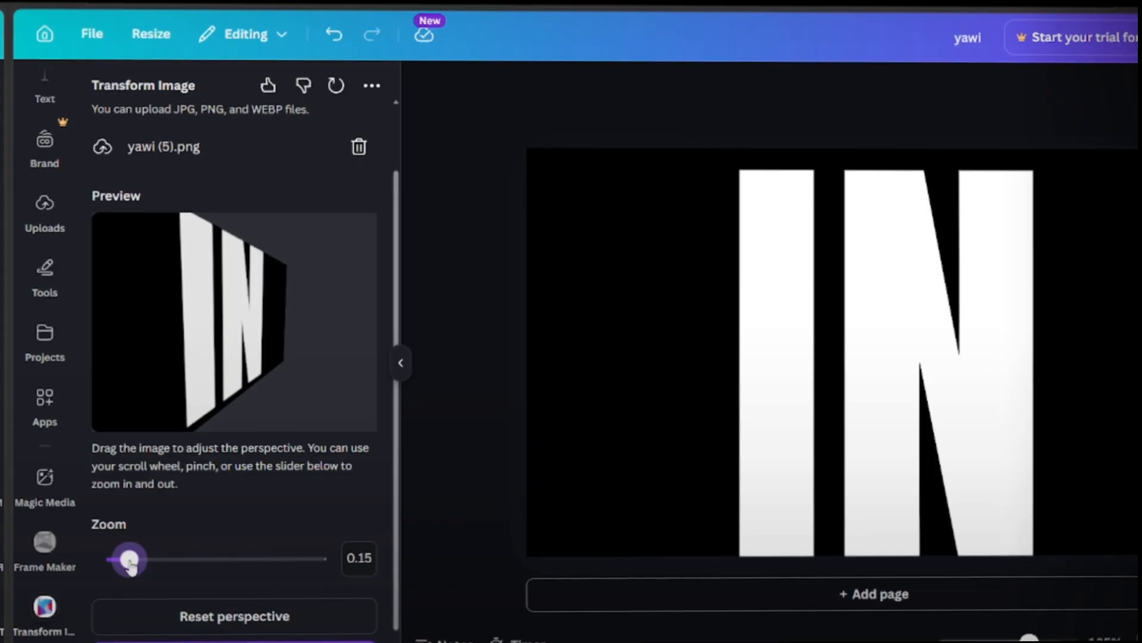
left_click_drag(397, 513, 400, 592)
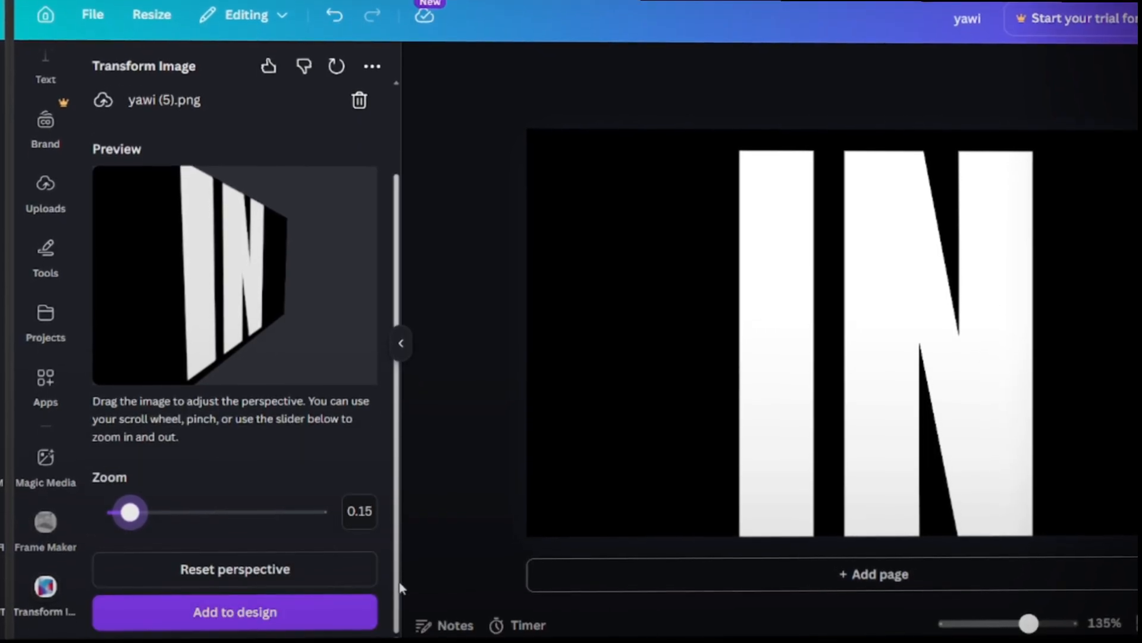
Step: Add the tilted "IN" image to the design, move it aside and delete the original flat "IN" text
left_click(252, 610)
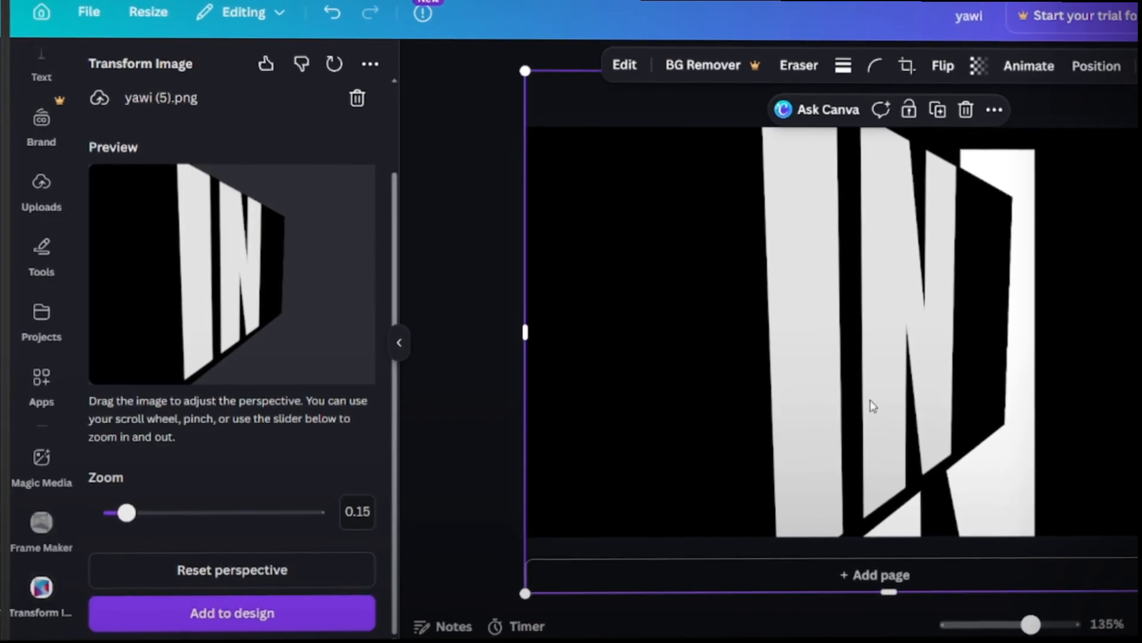
left_click_drag(755, 413, 591, 416)
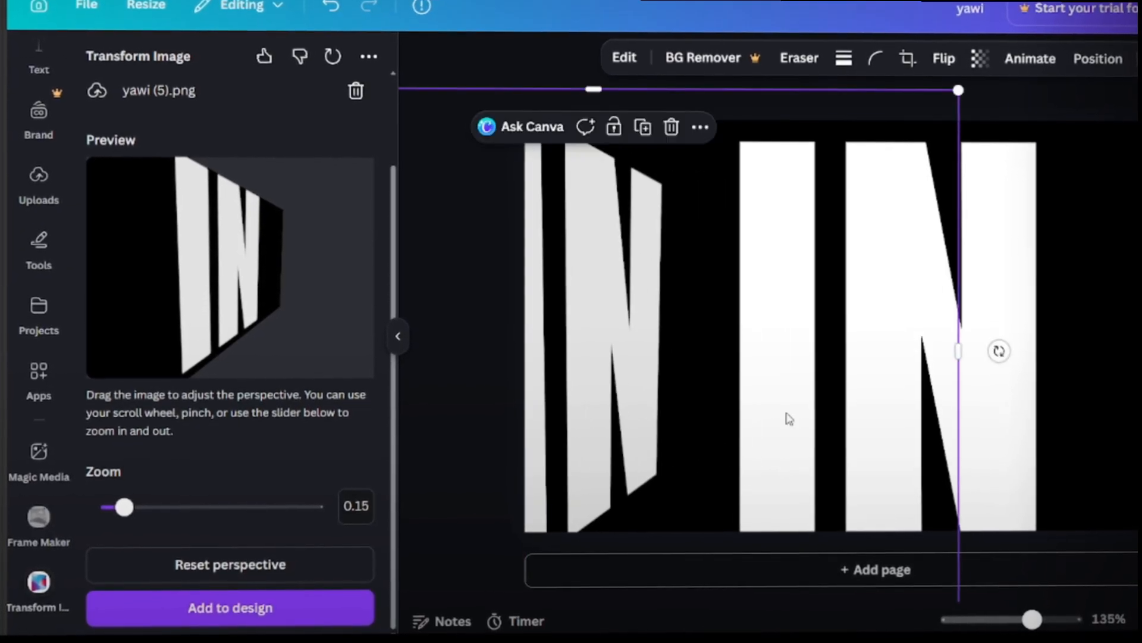
left_click(1010, 408)
key("Delete")
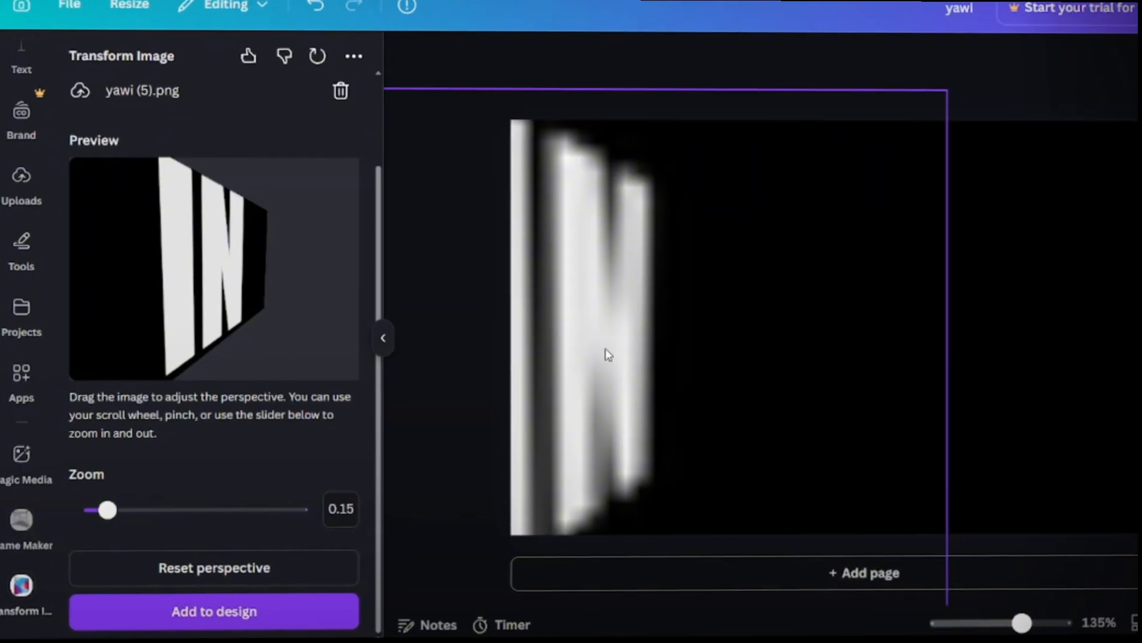
Step: Scale down the tilted "IN" image and place it against the page's left edge
left_click(602, 356)
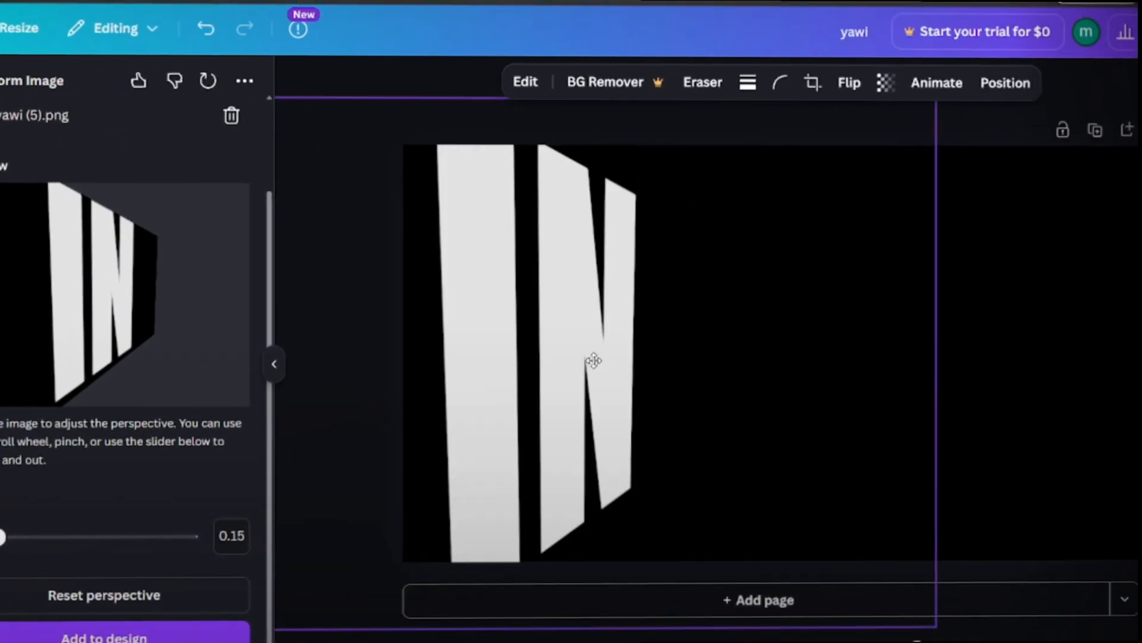
left_click_drag(594, 360, 622, 355)
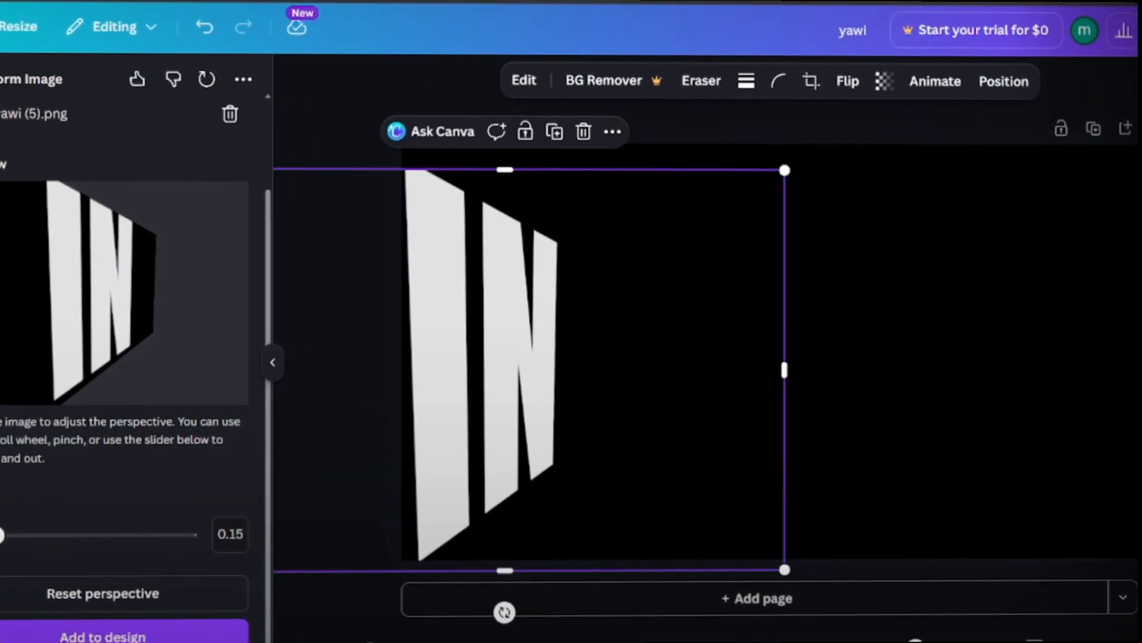
left_click(1129, 127)
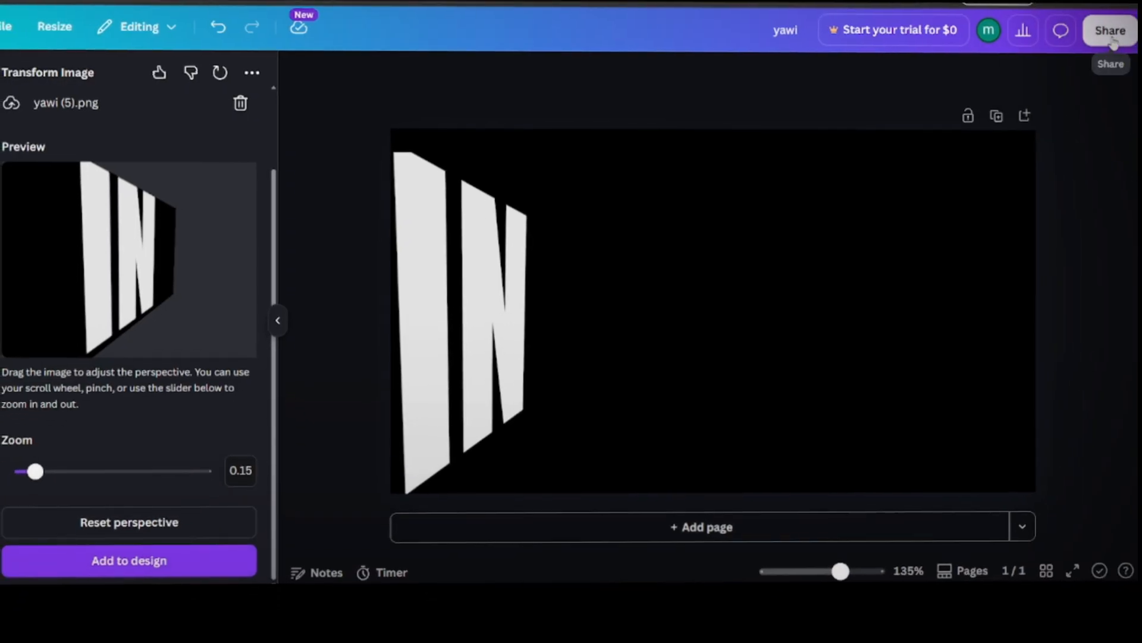
Step: Download the design with the tilted "IN" as a PNG
left_click(1110, 31)
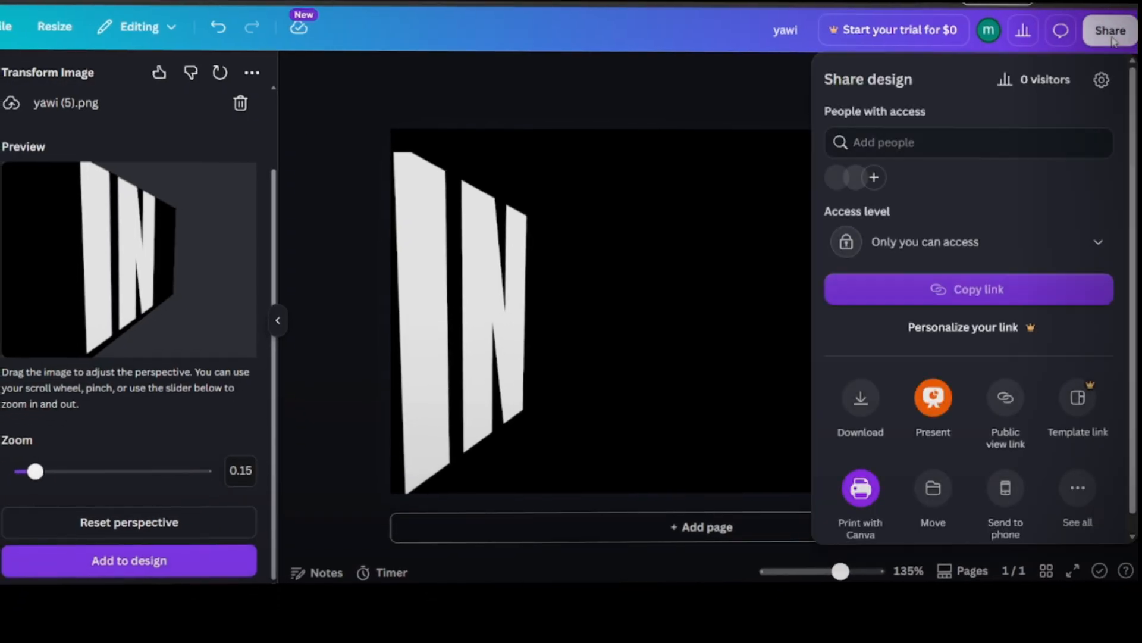
left_click(869, 407)
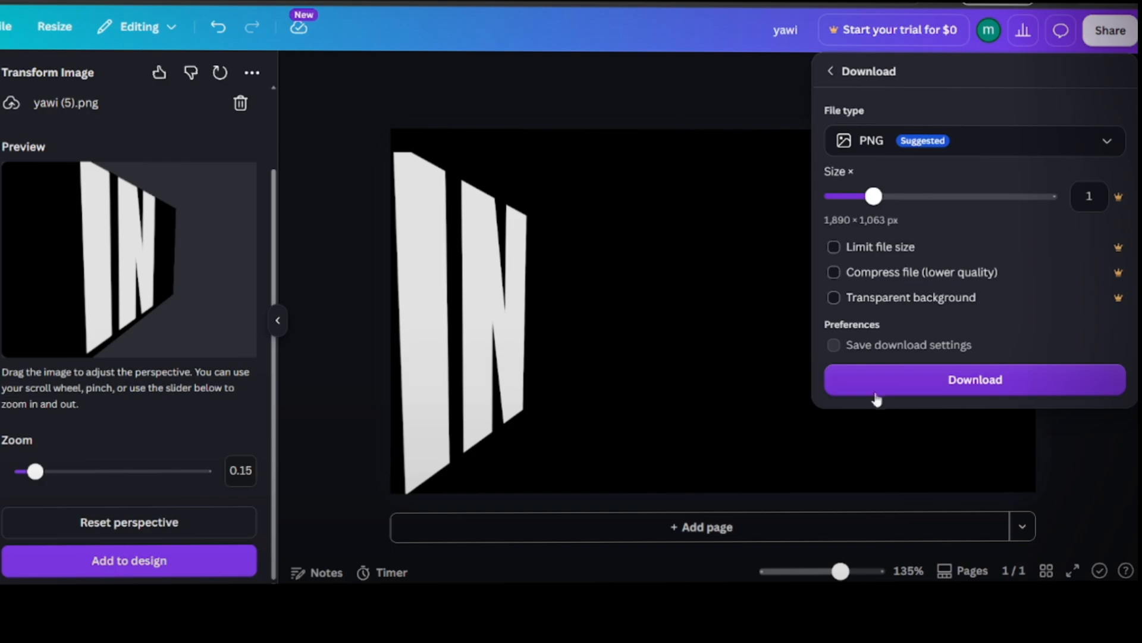
left_click(901, 385)
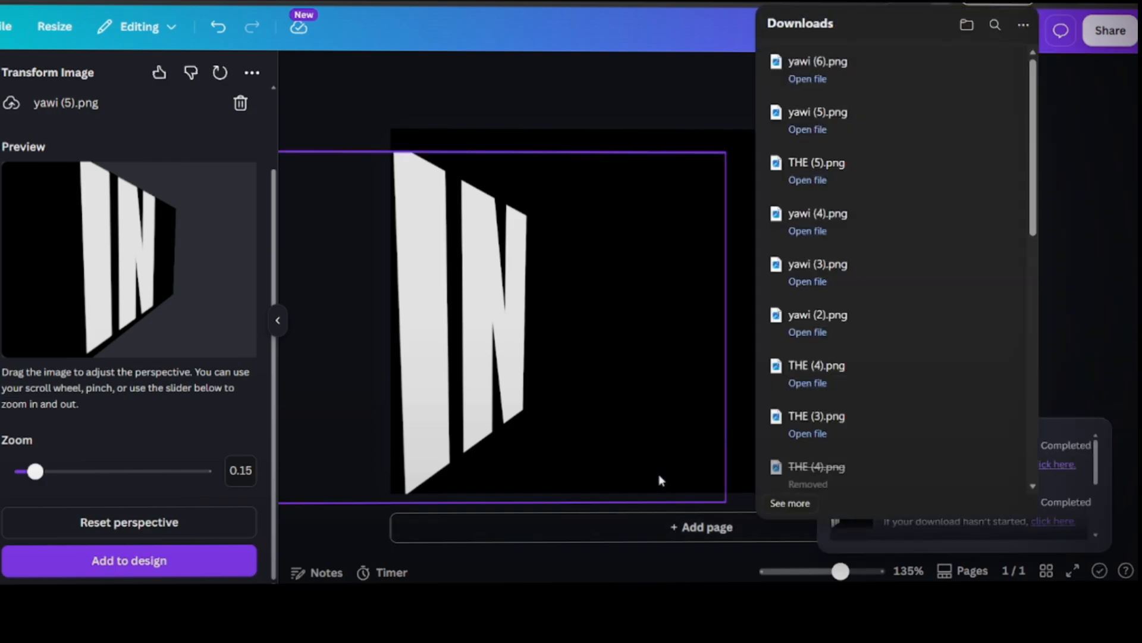
left_click(1121, 352)
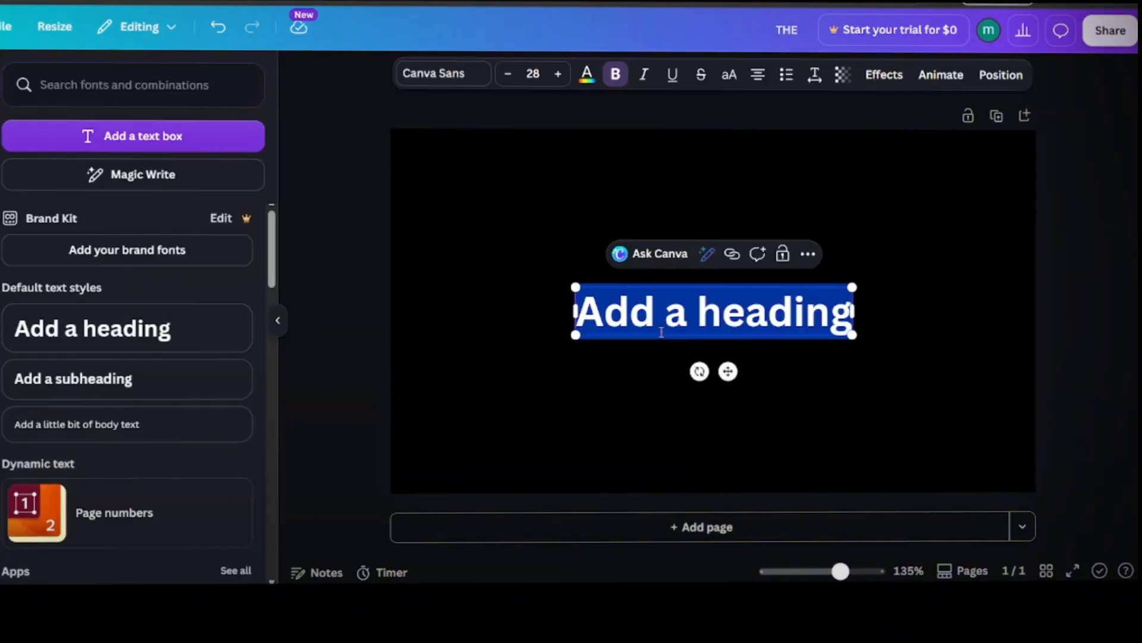
Step: In the THE design, replace the heading text with "THE" and set its font to Anton
type("THE")
left_click(439, 74)
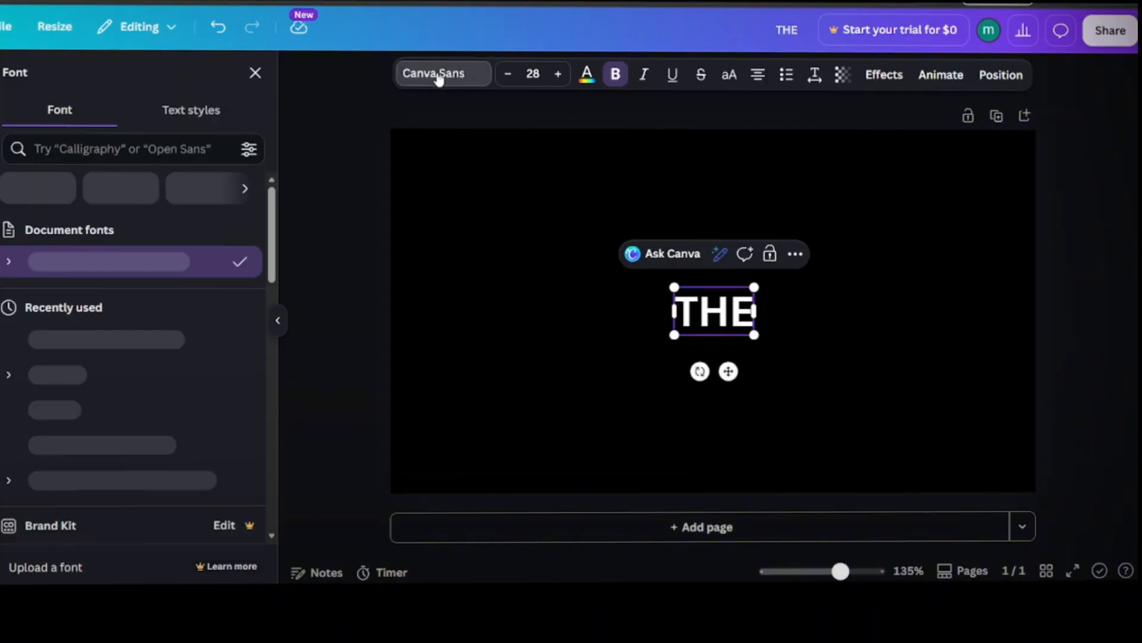
left_click(166, 342)
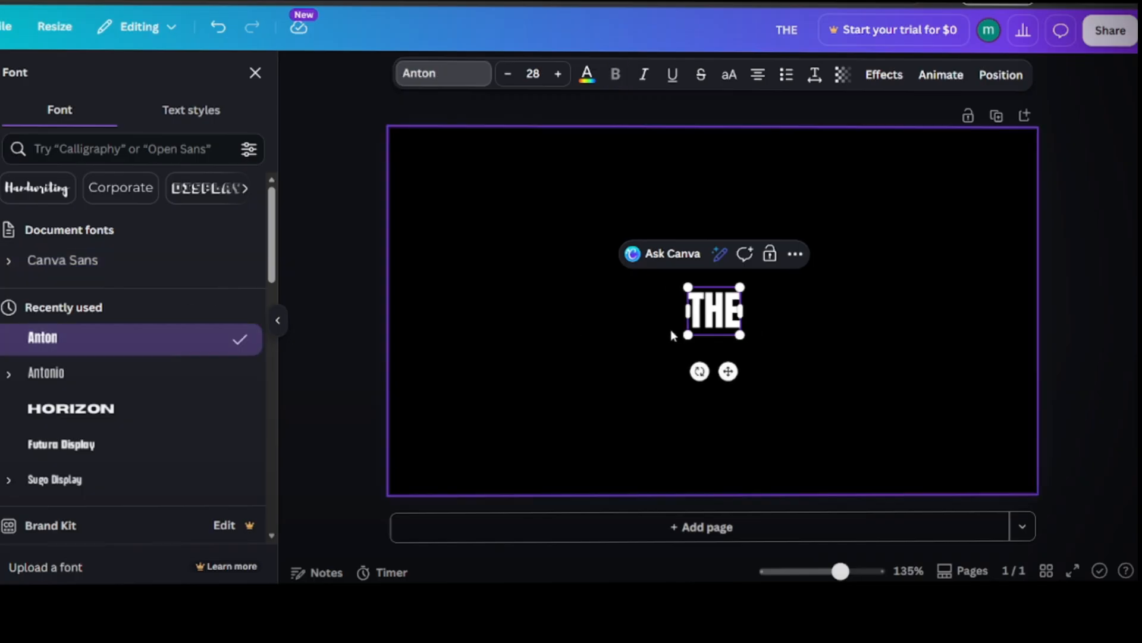
Step: Enlarge the "THE" text to about size 267 and centre it on the black page
left_click_drag(686, 335, 3, 560)
left_click(255, 73)
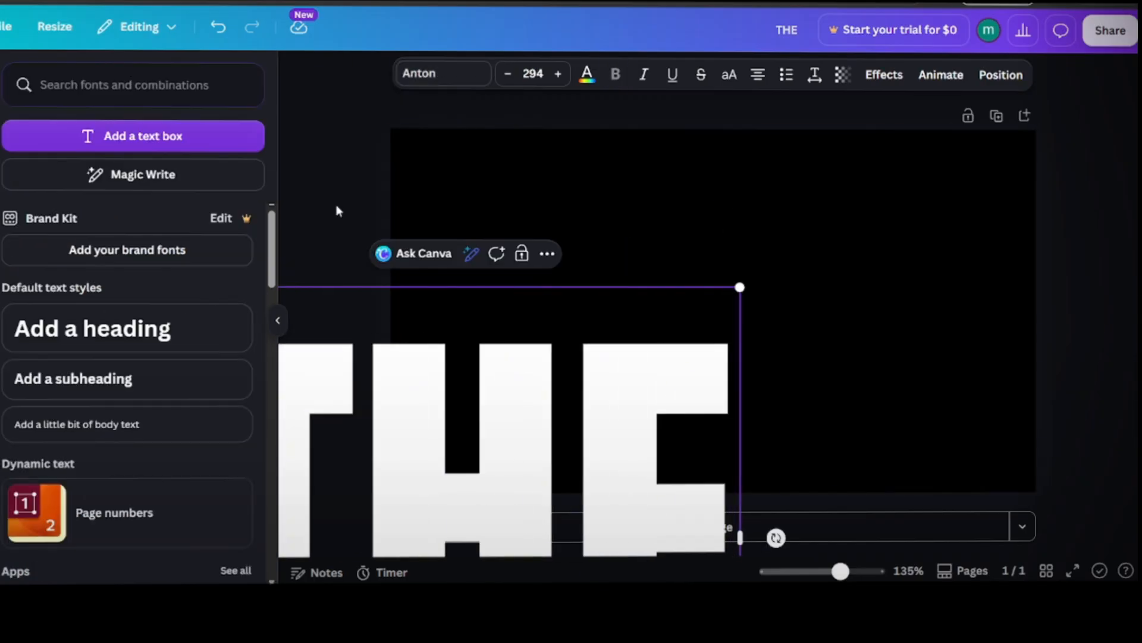
left_click(668, 505)
left_click_drag(505, 456, 736, 262)
left_click_drag(426, 92, 478, 137)
left_click_drag(759, 359, 707, 288)
Step: Download the "THE" design as an image file
left_click(1111, 30)
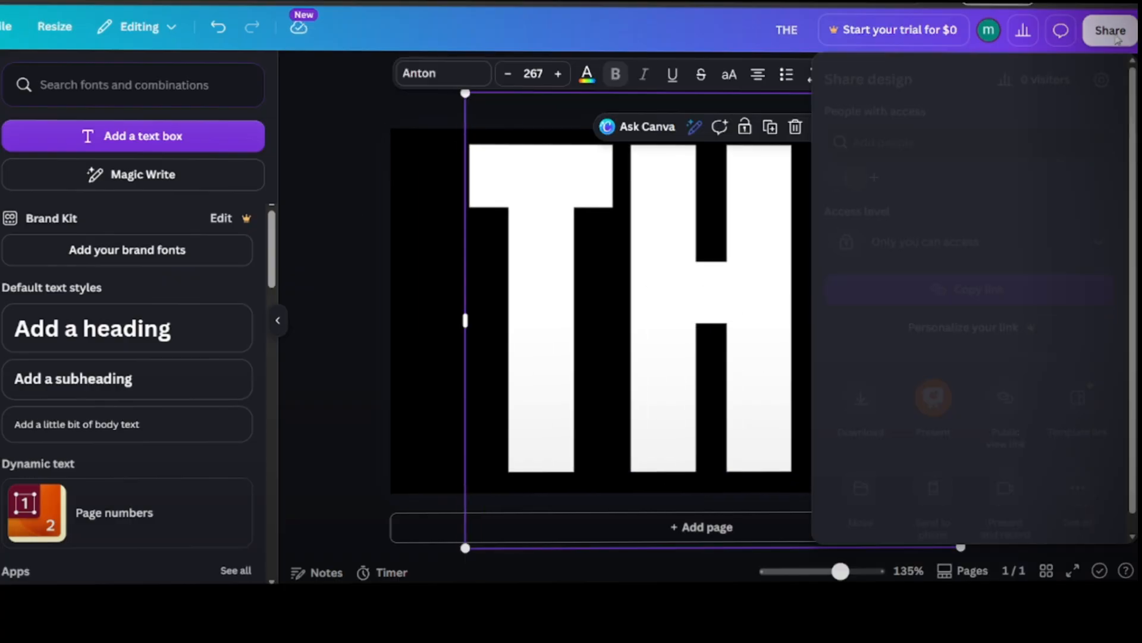
left_click(859, 400)
left_click(959, 380)
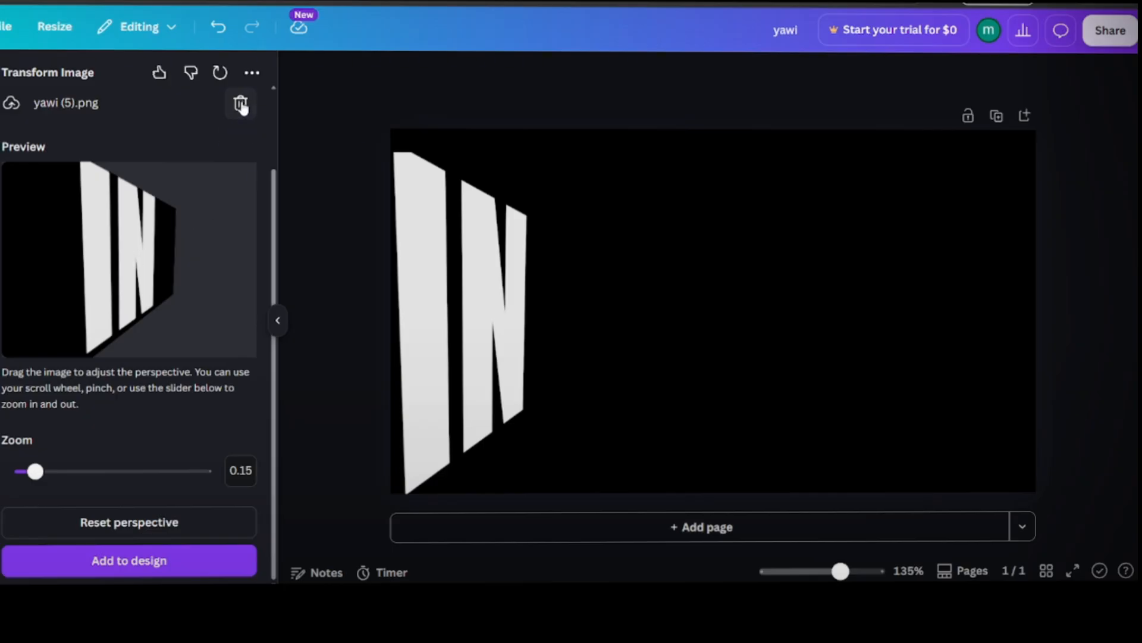
Step: In the yawi design, remove the previous image from Transform Image and upload THE (6).png instead
left_click(240, 104)
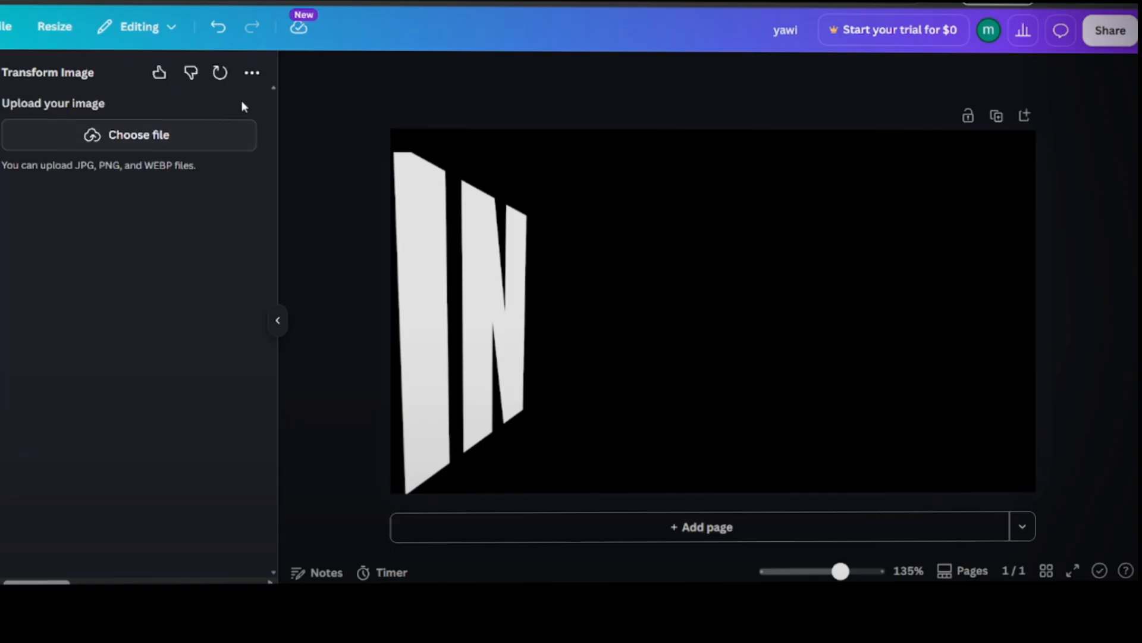
left_click(161, 140)
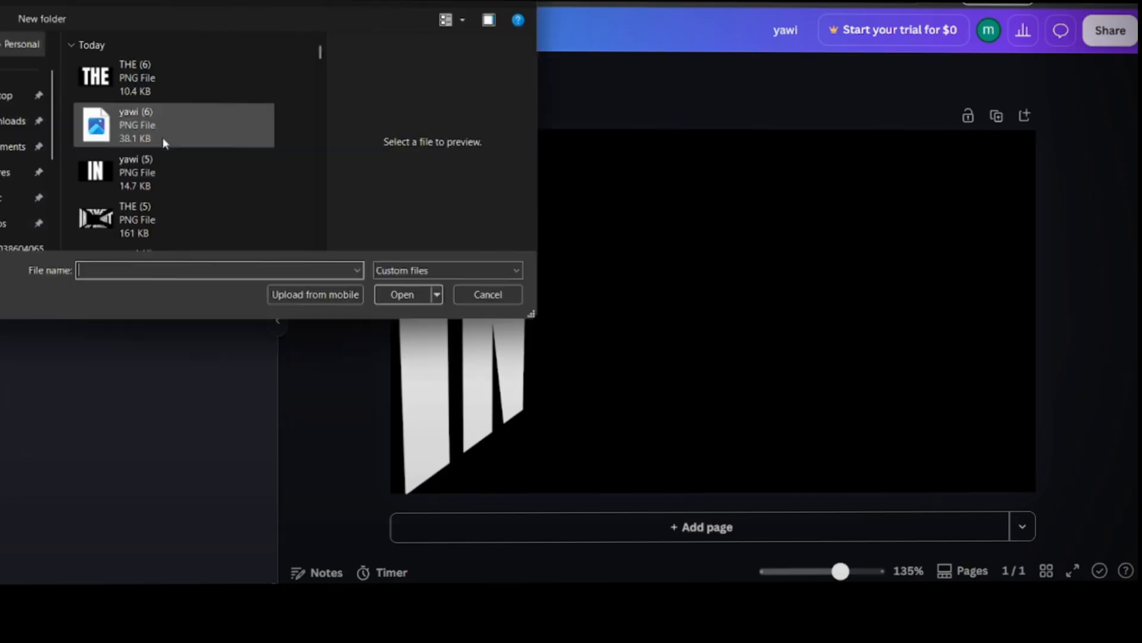
left_click(157, 62)
left_click(403, 292)
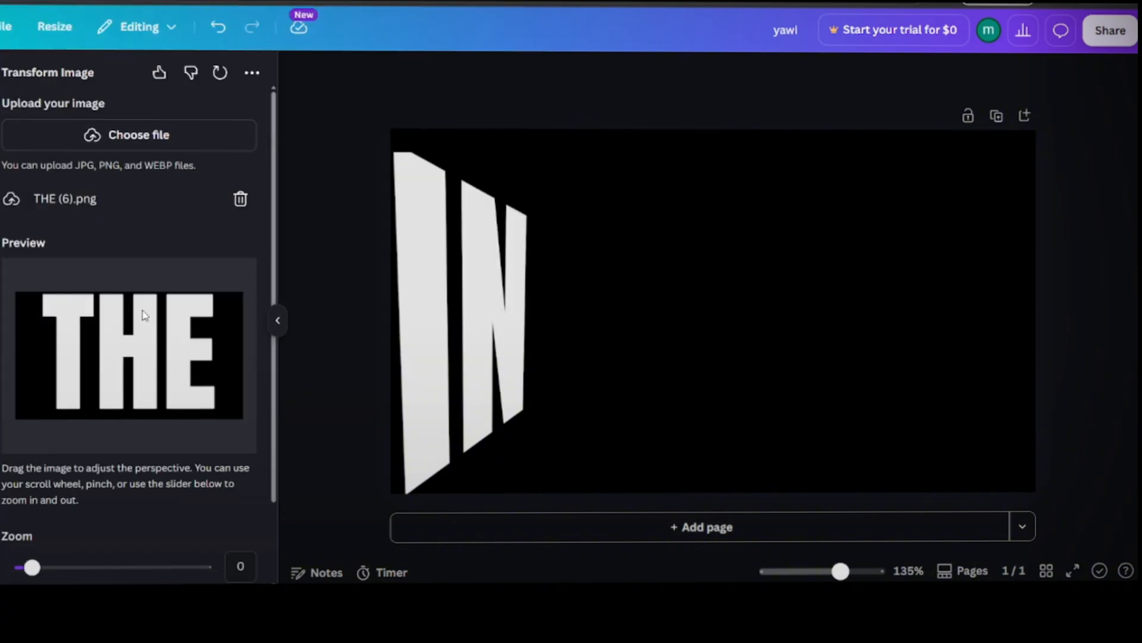
Step: Tilt the THE image like a ceiling with its top edge wider, set the zoom to -0.07, and add it to the page
left_click_drag(141, 314, 154, 335)
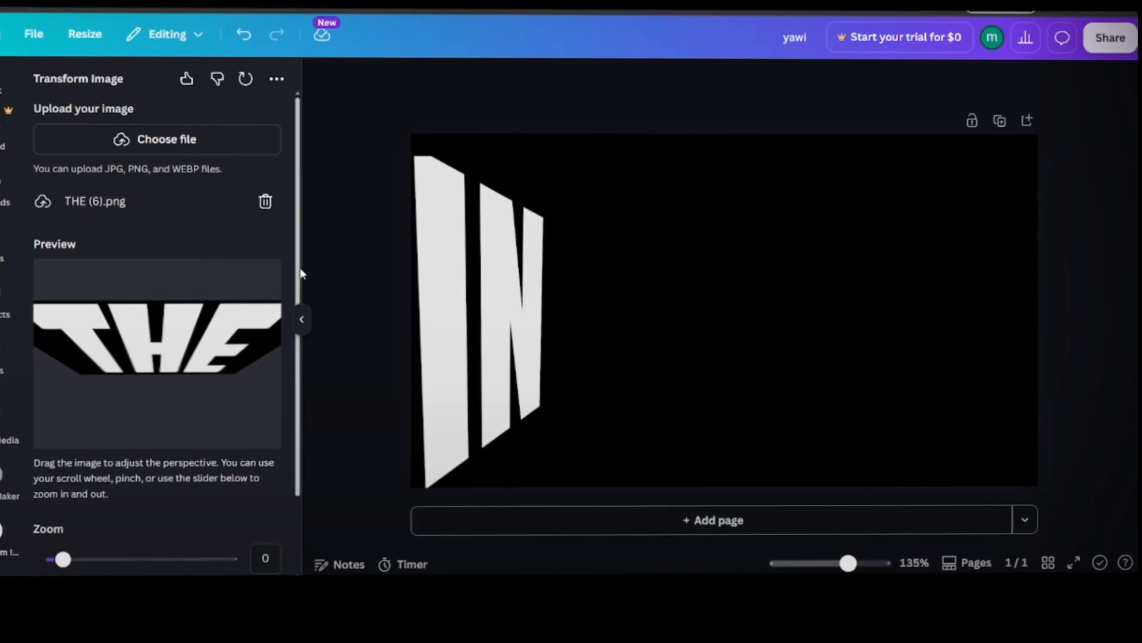
left_click_drag(296, 271, 300, 387)
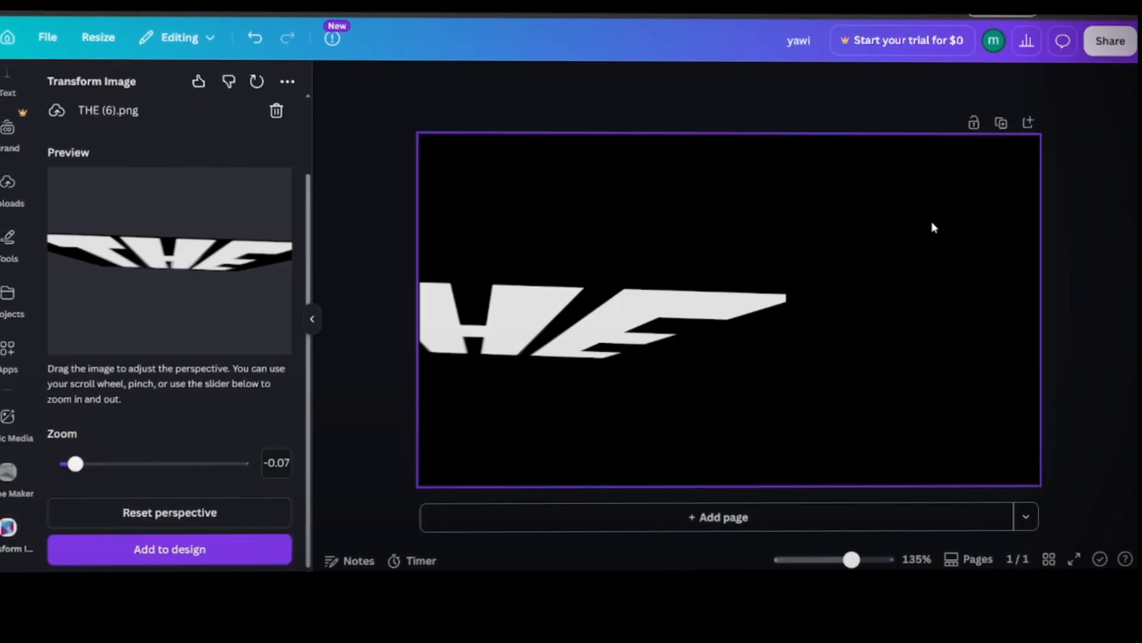
left_click(531, 324)
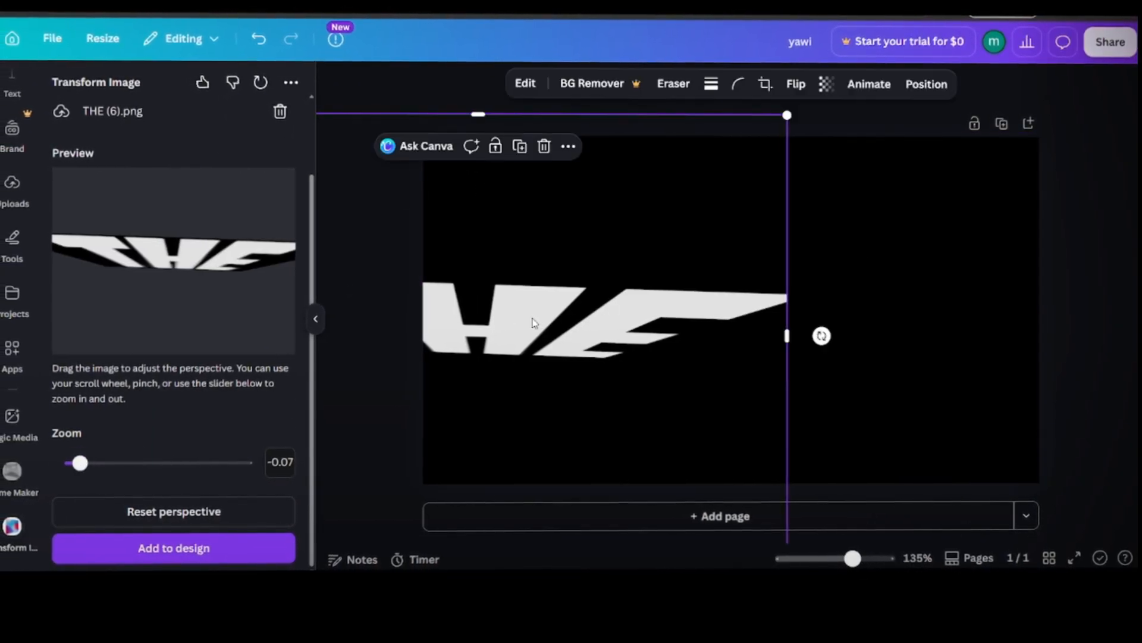
Step: Shrink the tilted THE slightly, centre it along the page's upper edge, and download the page as an image
left_click_drag(530, 324, 798, 247)
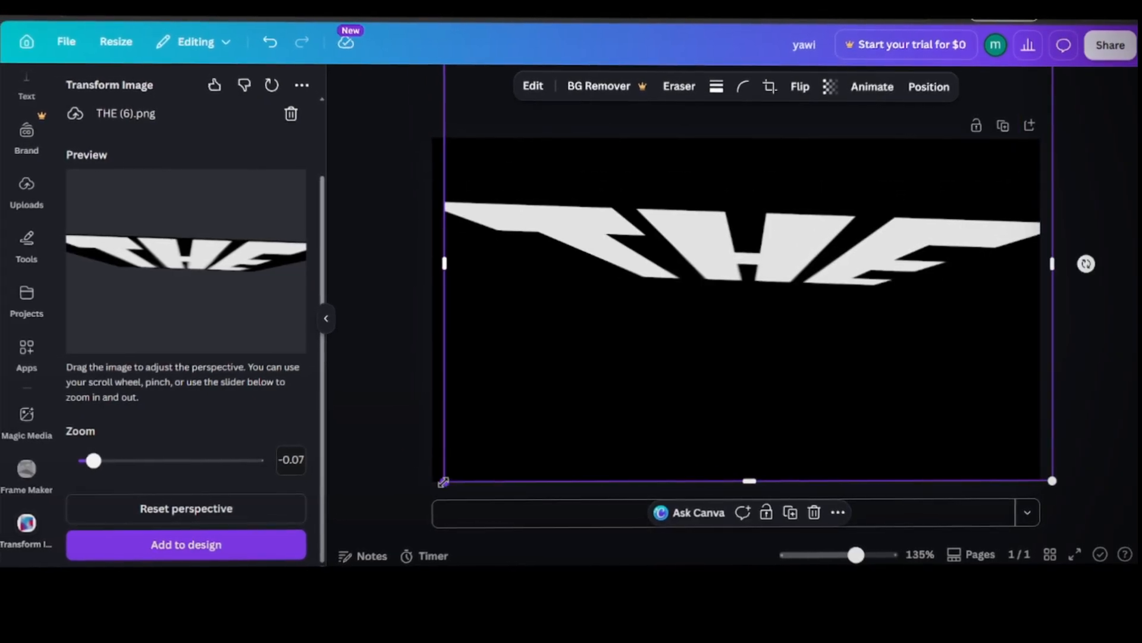
left_click_drag(444, 482, 594, 375)
left_click(1110, 45)
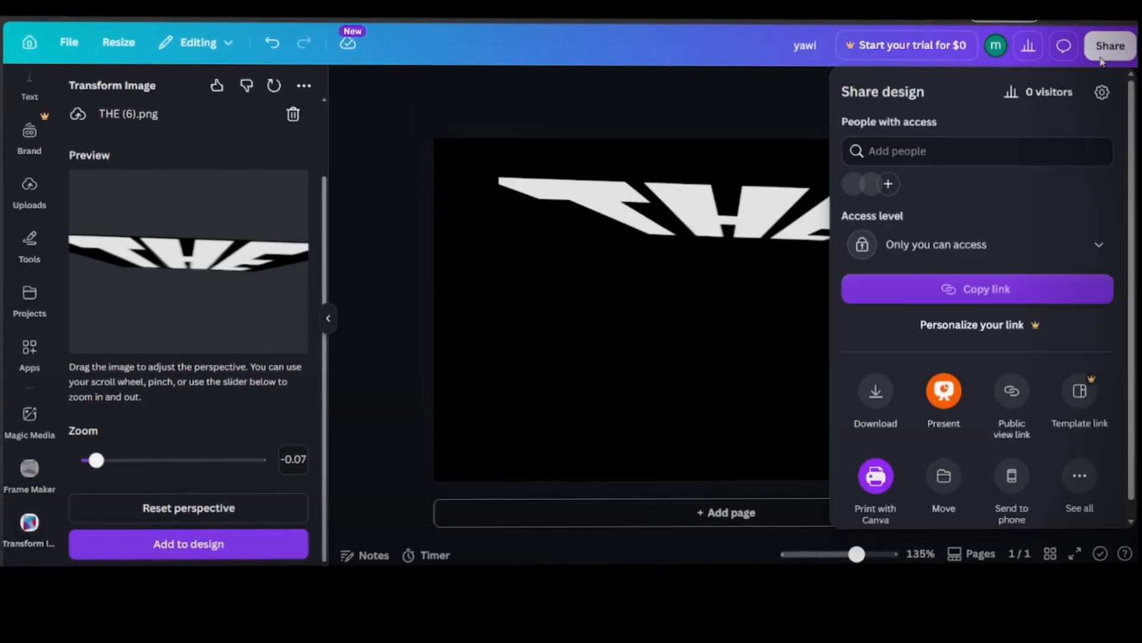
left_click(860, 393)
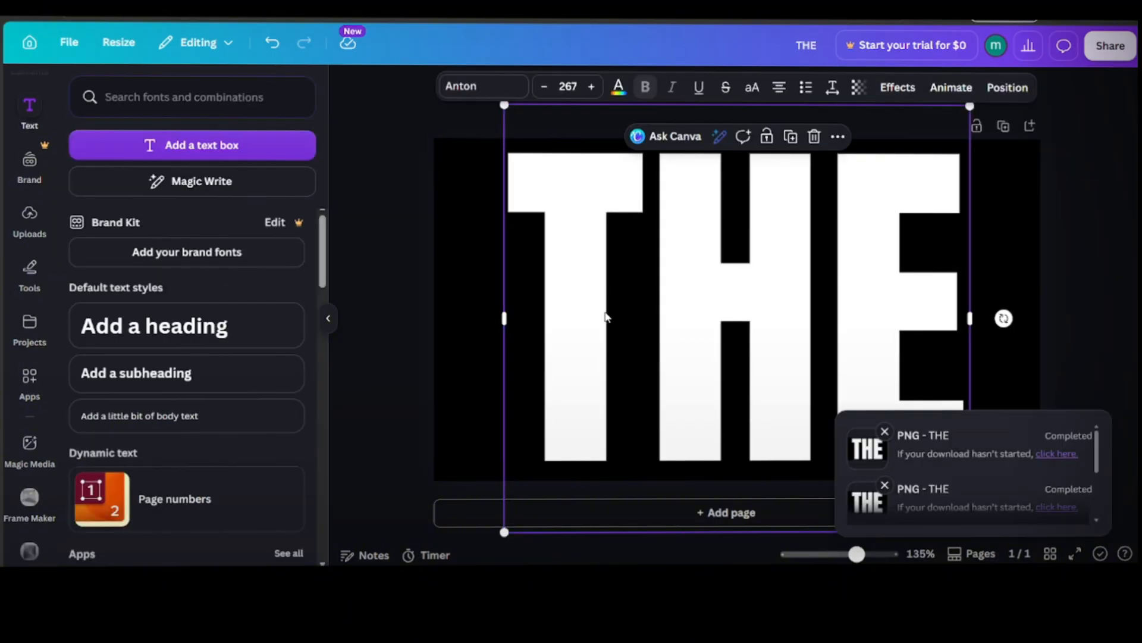
Step: In the THE design, delete the THE text and add a new heading reading "STRAIGHT"
key("Delete")
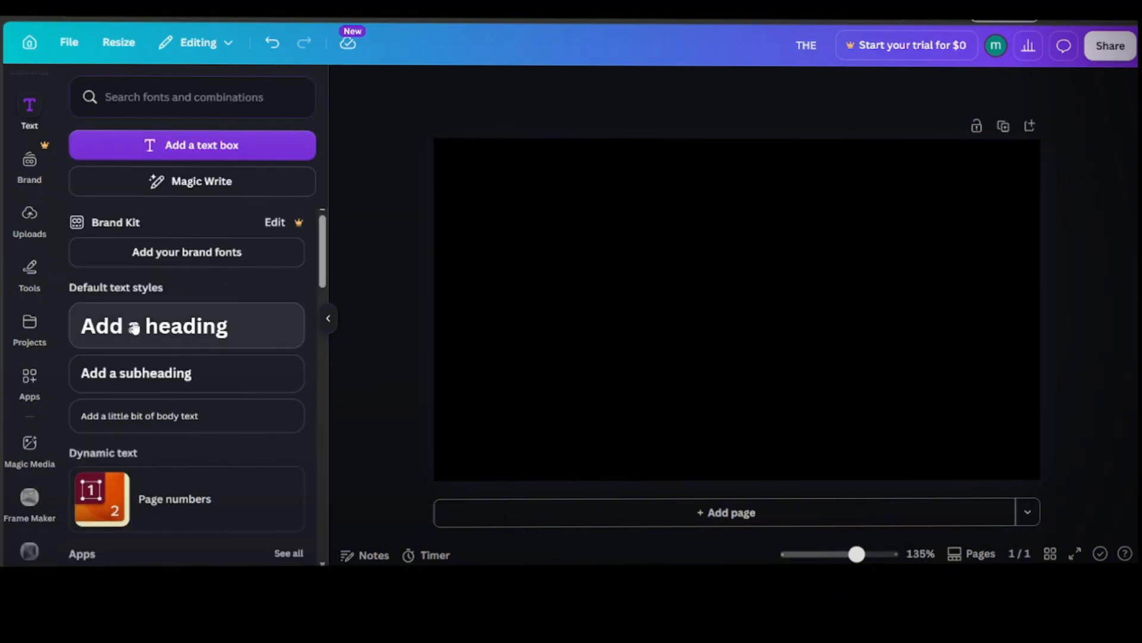
left_click(278, 322)
type("sTRA")
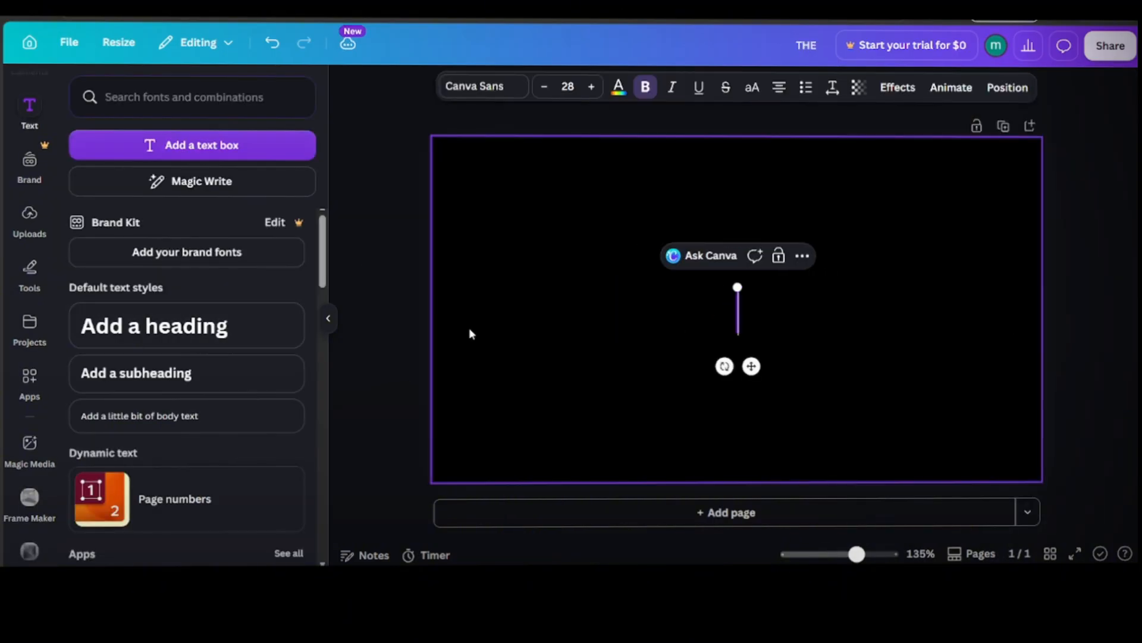
type("IGHT")
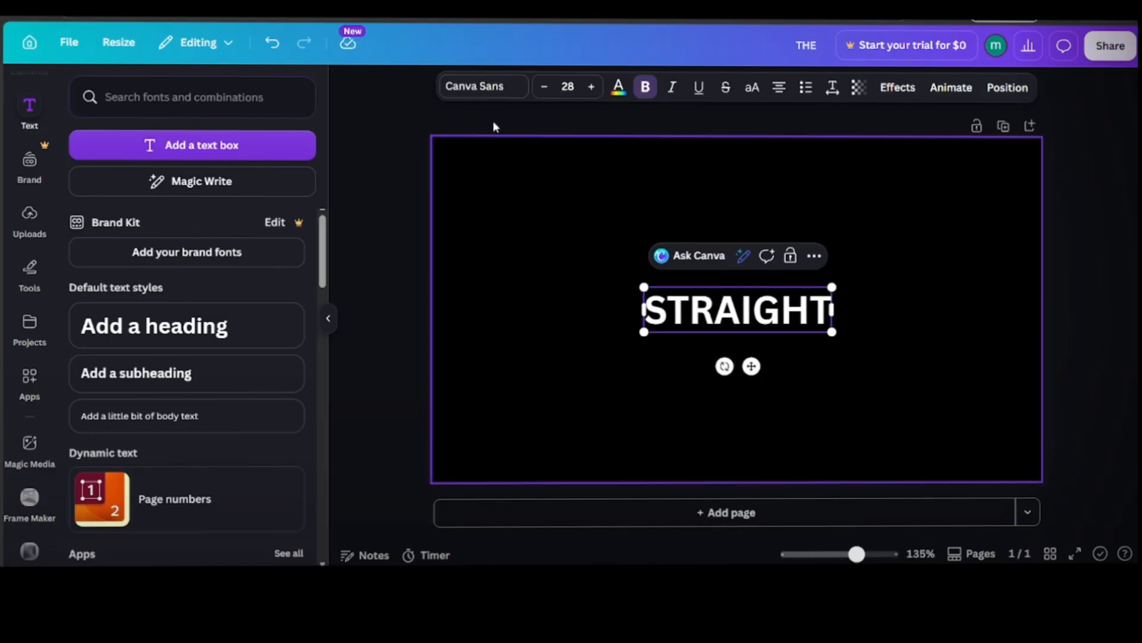
Step: Set the STRAIGHT heading's font to Anton, enlarge it to about size 108, and centre it on the black page
left_click(483, 87)
left_click(173, 336)
left_click_drag(669, 331, 333, 281)
left_click(537, 367)
left_click_drag(670, 396, 849, 316)
Step: Download the STRAIGHT design as a PNG image
left_click(1111, 46)
left_click(880, 392)
left_click(887, 386)
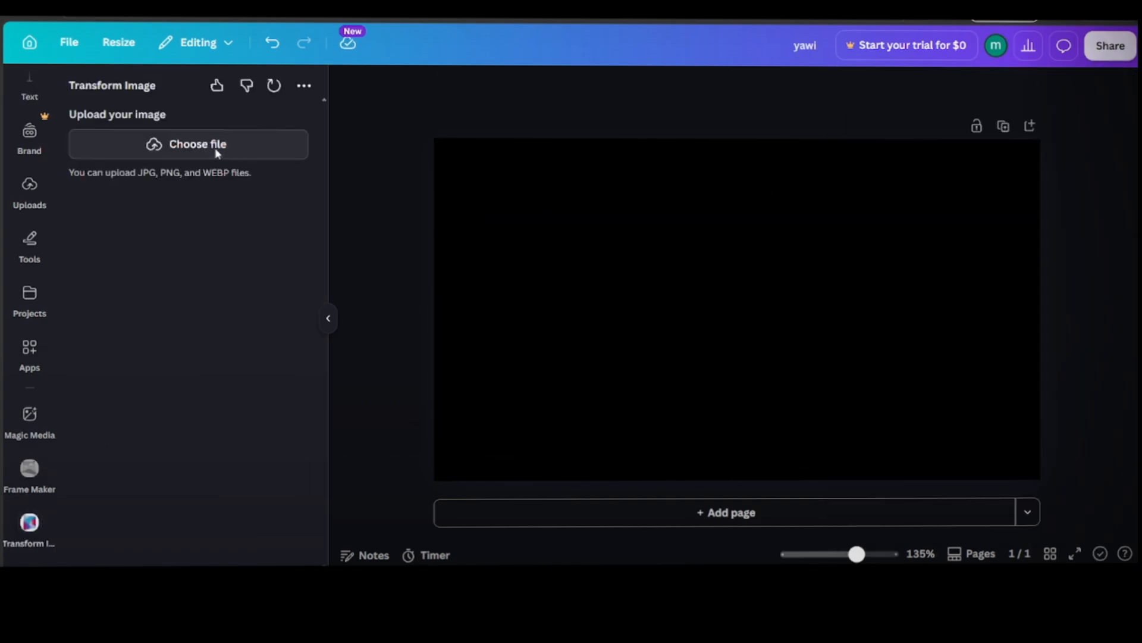
Step: In the yawi design, upload THE (7).png into Transform Image
left_click(217, 154)
left_click_drag(197, 89, 462, 280)
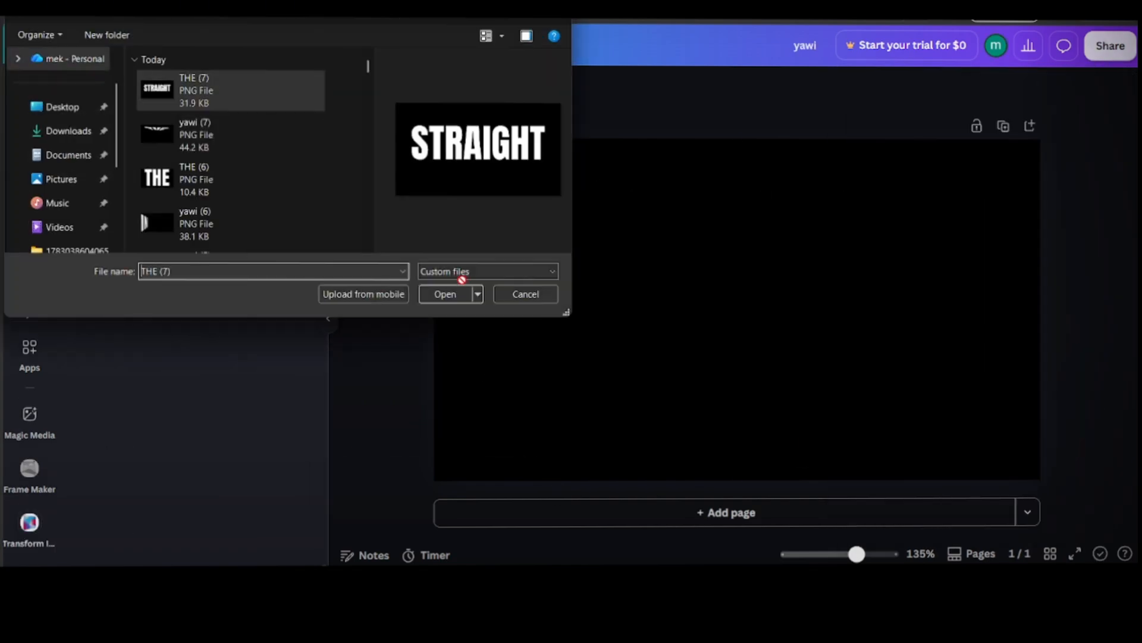
left_click(440, 295)
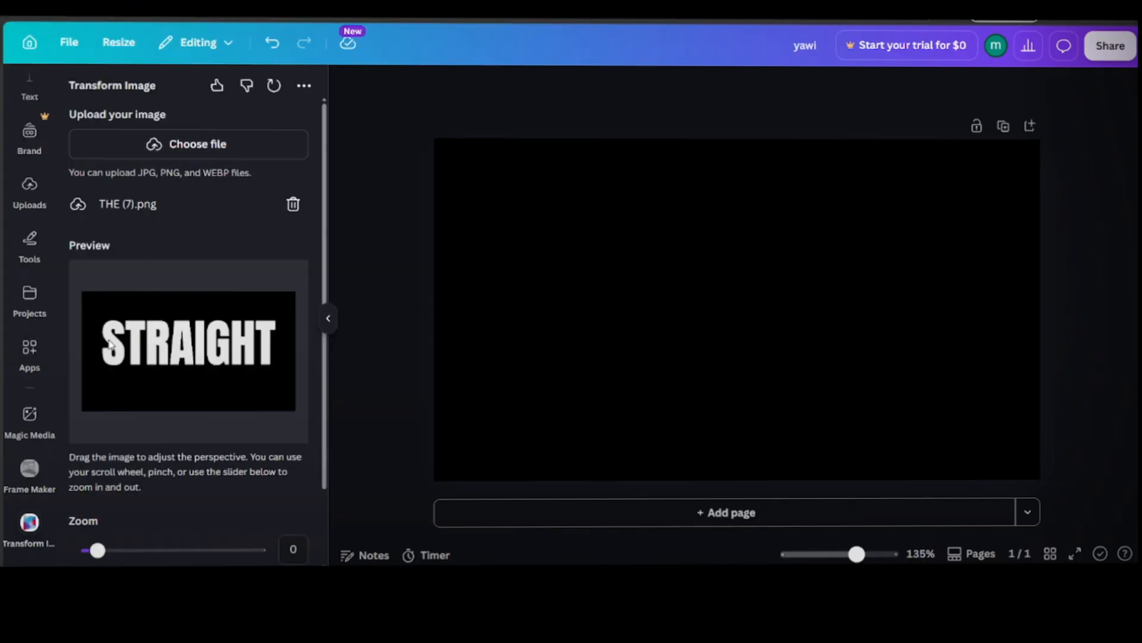
Step: Tilt the STRAIGHT image into a right-hand wall with its final T nearest the viewer, and add it to the page
left_click_drag(284, 357, 253, 360)
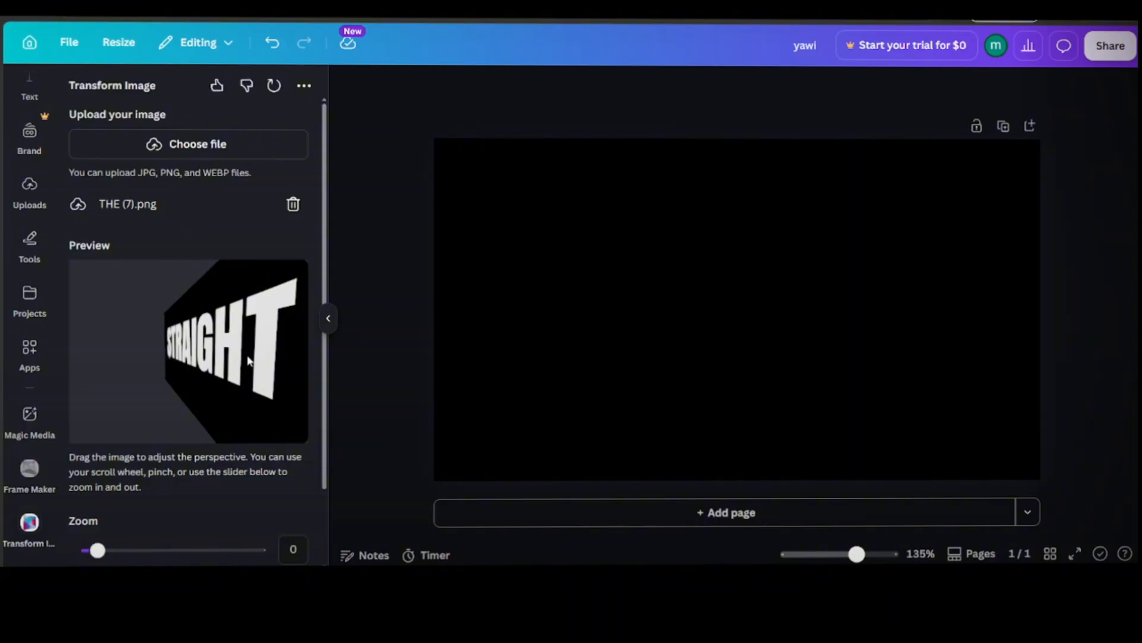
left_click_drag(325, 430, 330, 507)
left_click(216, 548)
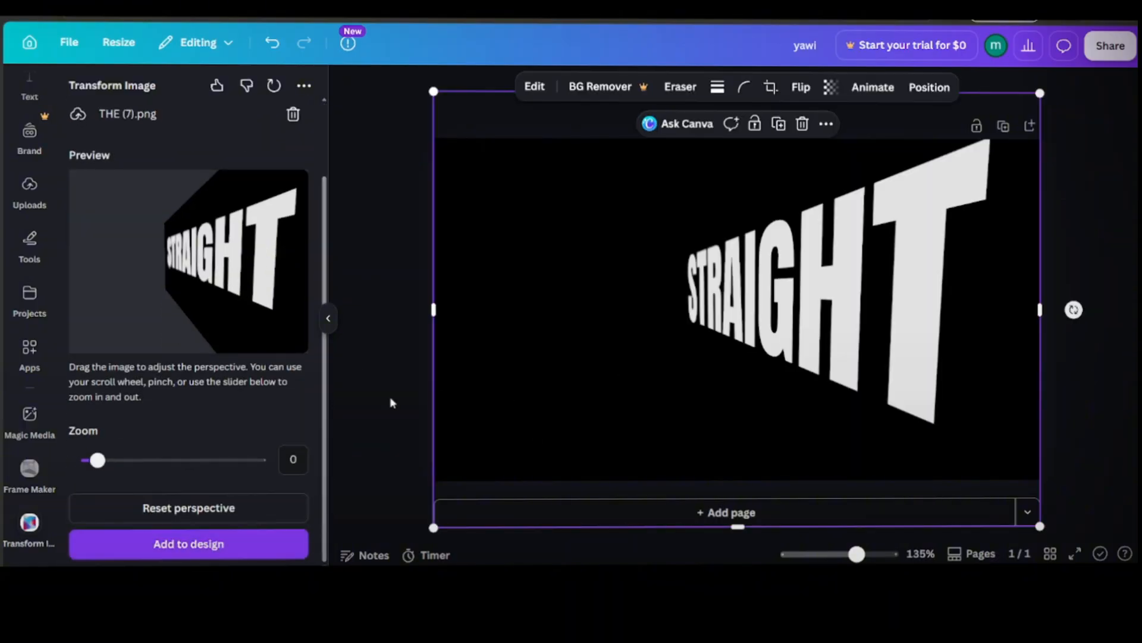
Step: Move the tilted STRAIGHT towards the page's right edge and download the page as a PNG
left_click(400, 388)
left_click(824, 282)
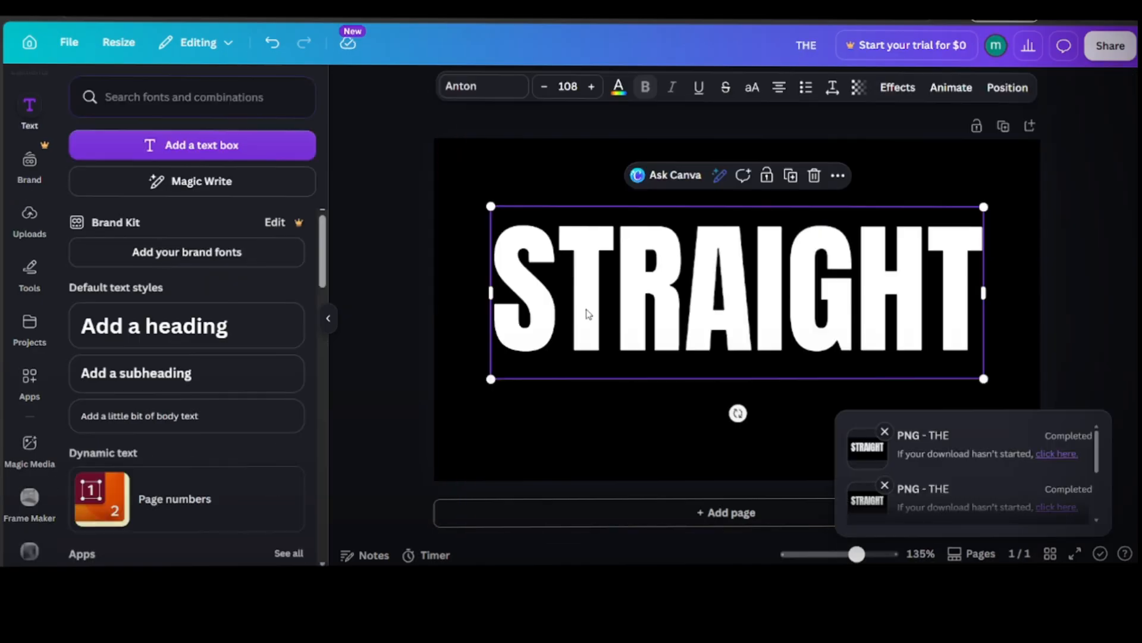
Step: In the THE design, replace the STRAIGHT text with "OF WALL", enlarge it, and centre it on the page
double_click(588, 314)
type("OF WALL")
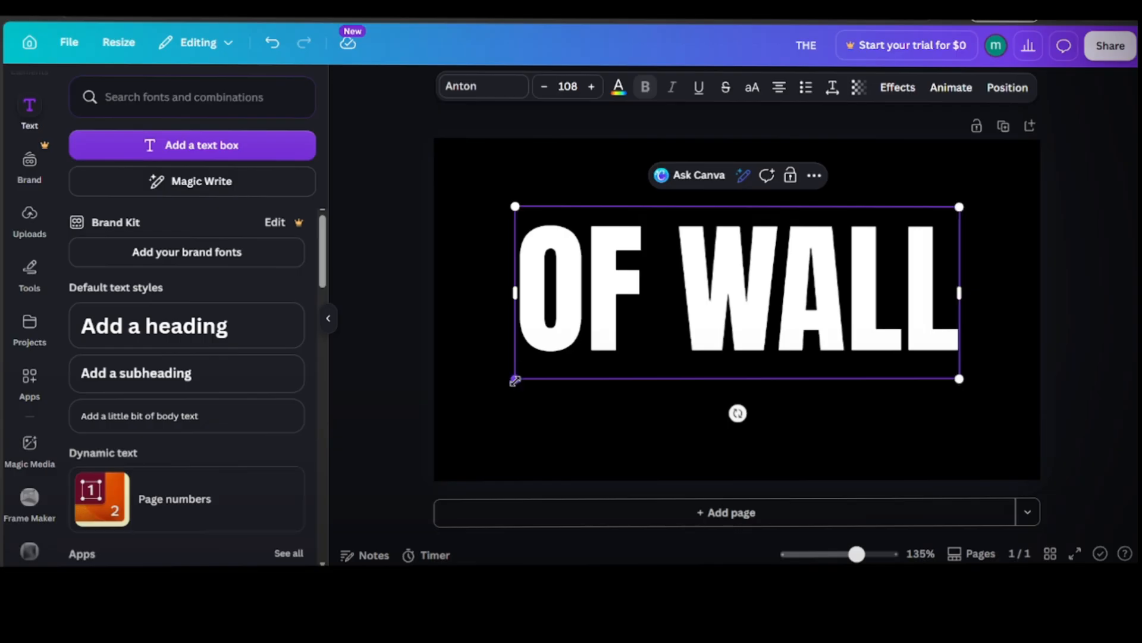
left_click_drag(515, 380, 456, 402)
left_click_drag(673, 308, 701, 308)
Step: Download the OF WALL design and upload THE (8).png into Transform Image in the yawi design
left_click(1110, 46)
left_click(875, 395)
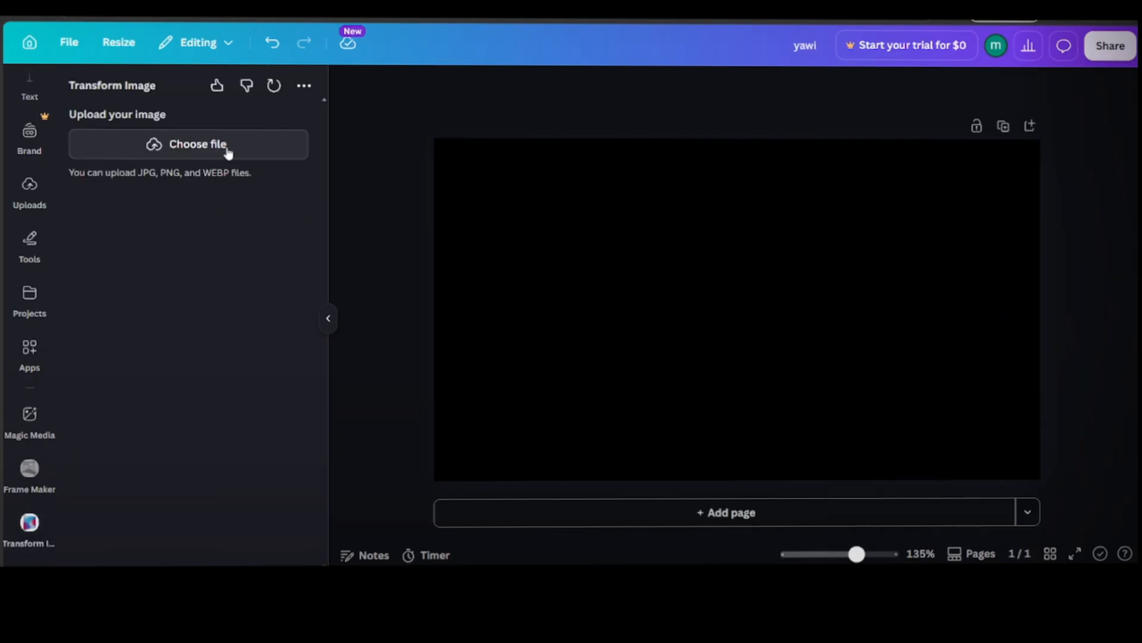
left_click(228, 149)
left_click(226, 88)
left_click(442, 296)
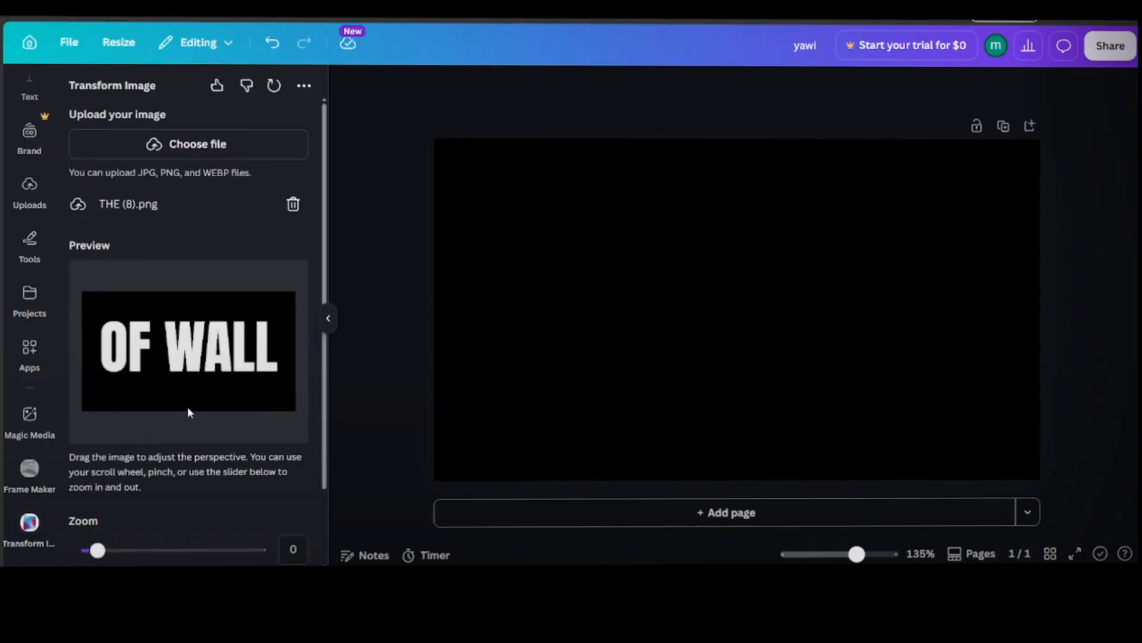
Step: Tilt OF WALL like a floor at zoom 0.22, and add it along the page's lower edge
left_click_drag(188, 408, 189, 377)
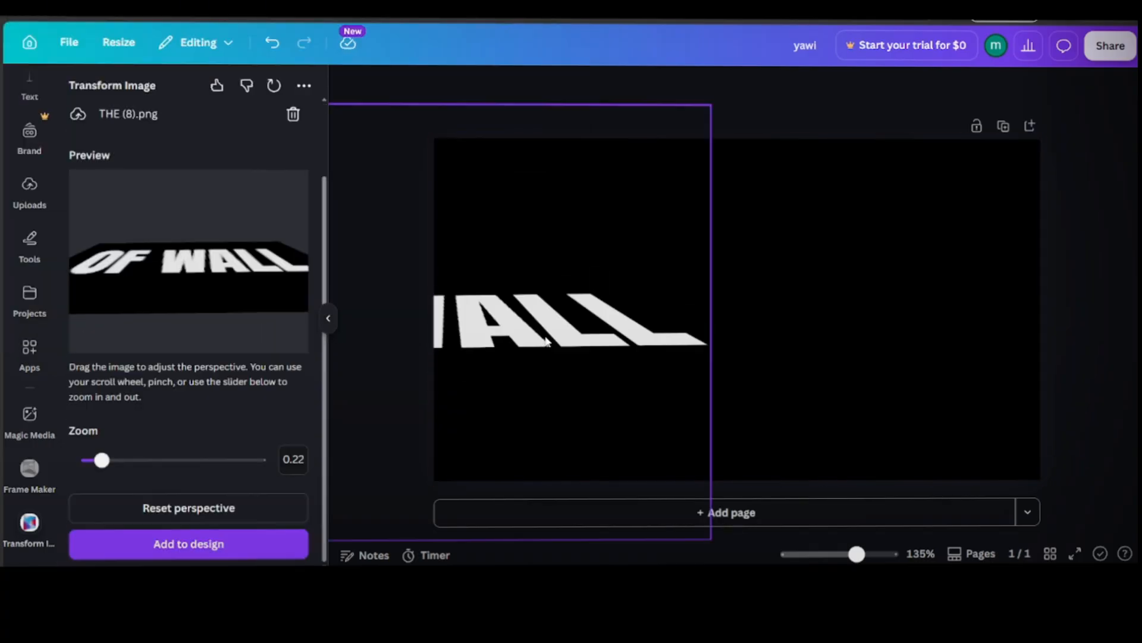
left_click_drag(544, 335, 862, 438)
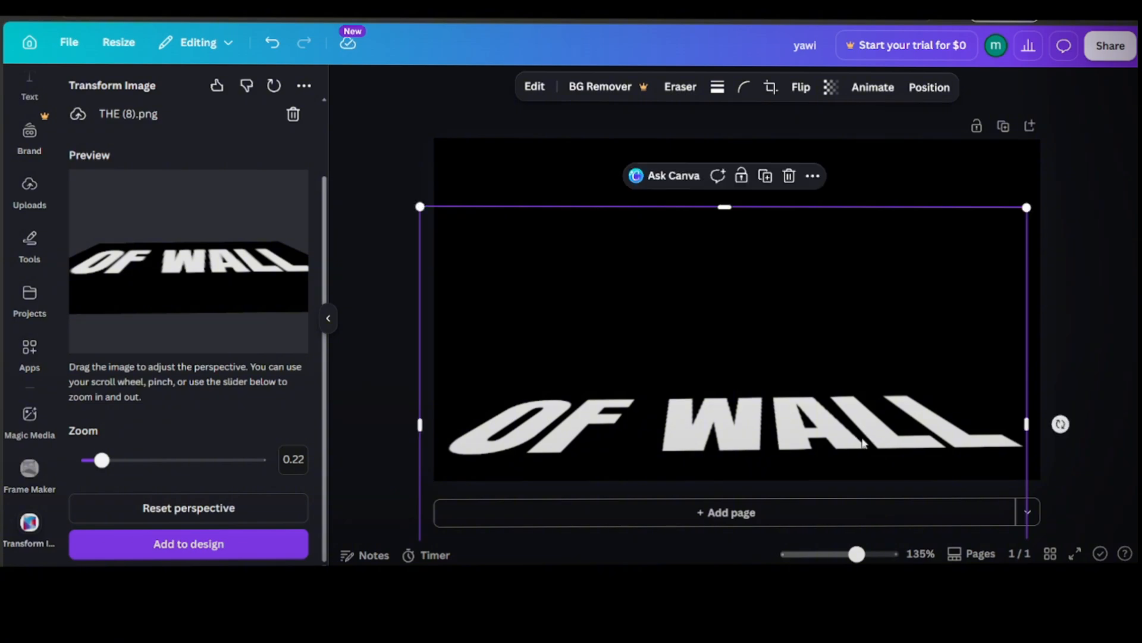
Step: Download the page with the tilted OF WALL as a PNG at size 1
left_click(1105, 56)
left_click(888, 406)
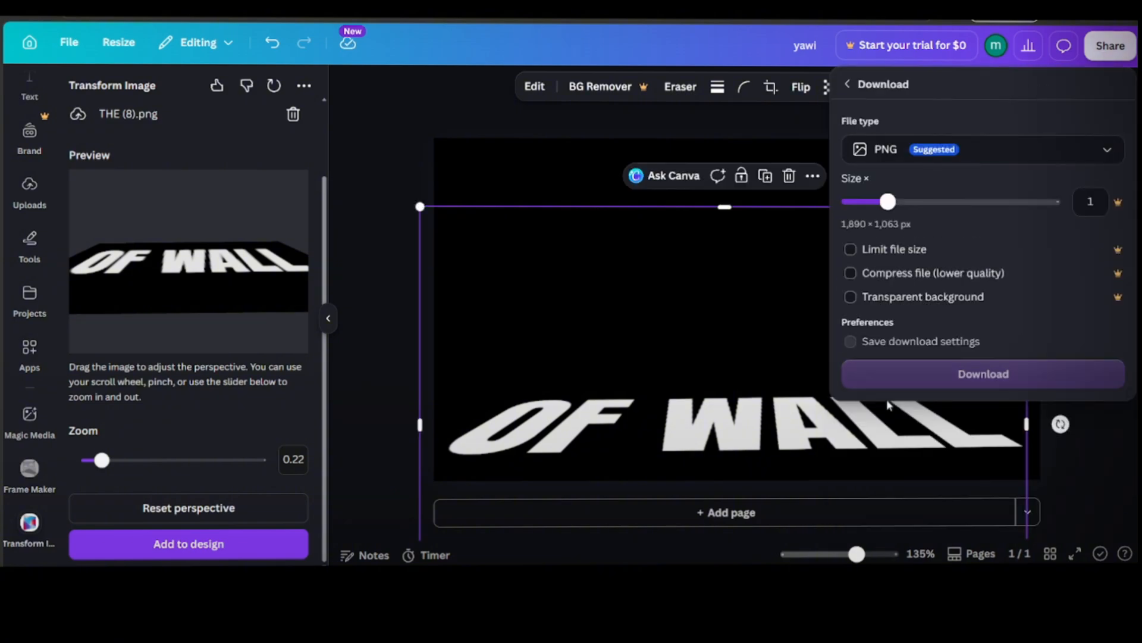
left_click(926, 375)
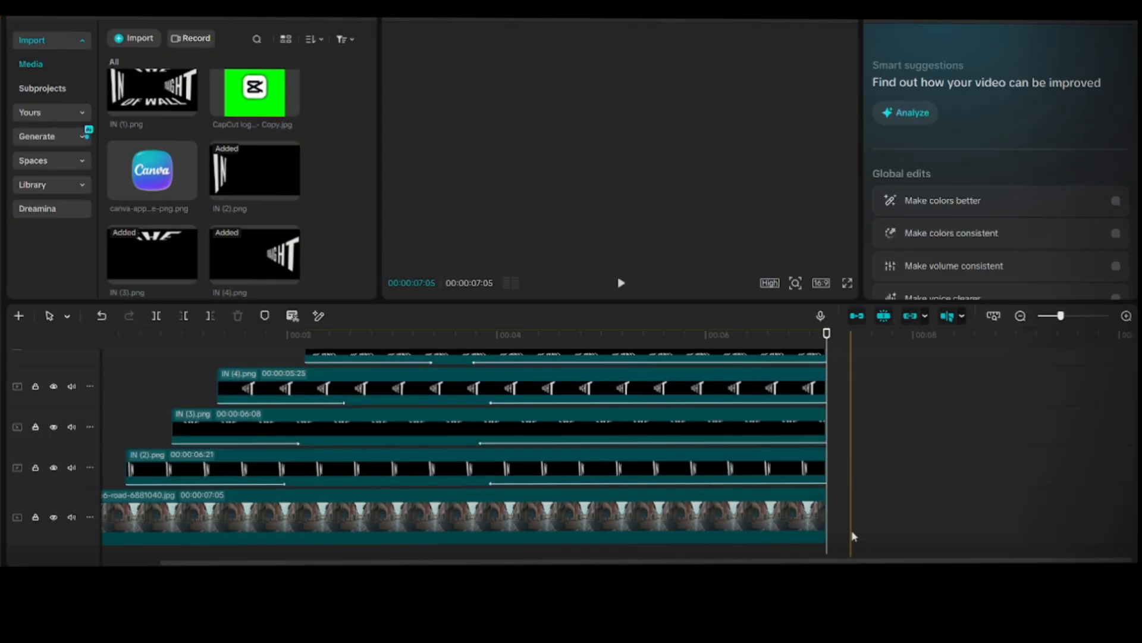
Step: In CapCut, shift the finished clips to start at about 10 s and place the tama66-road image on the main track at 0 s
left_click_drag(852, 536, 675, 359)
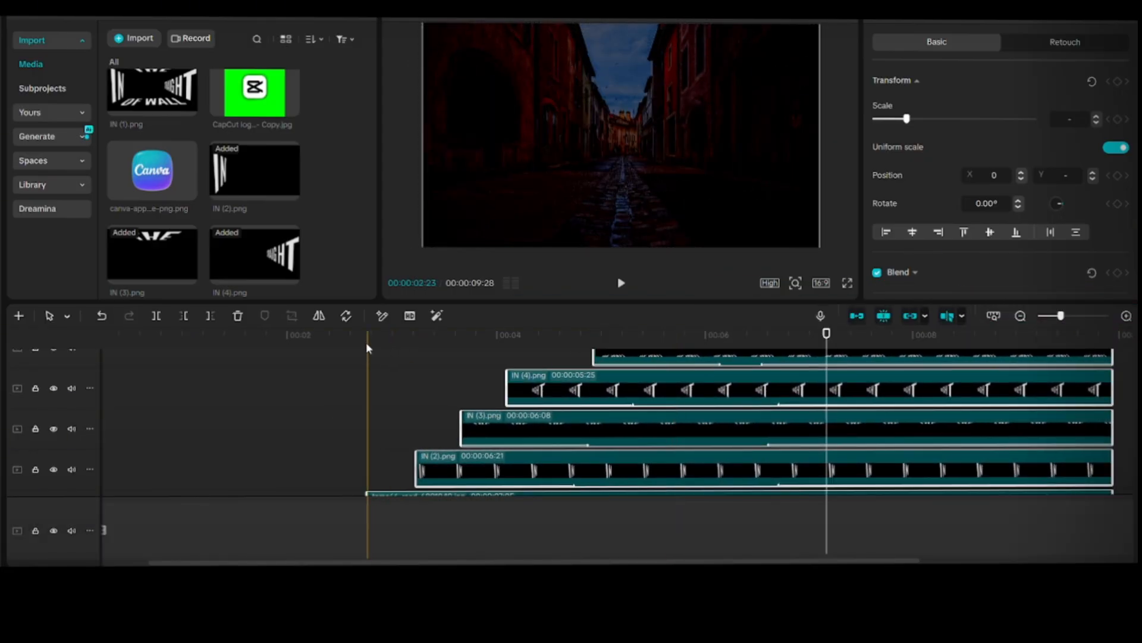
left_click(366, 342)
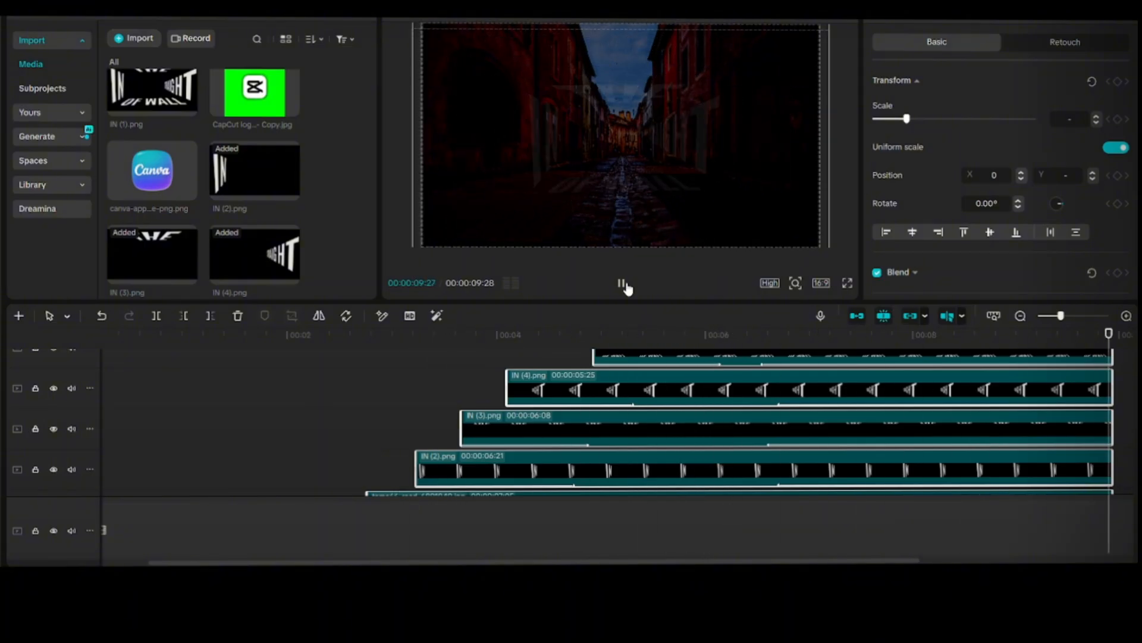
left_click_drag(526, 434, 1004, 449)
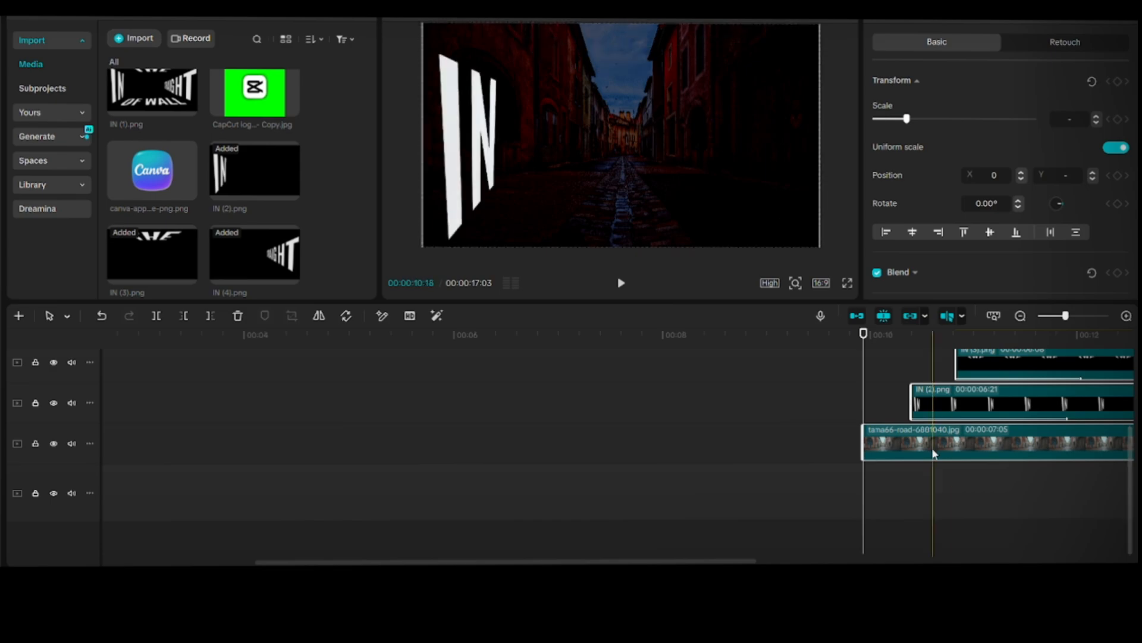
left_click_drag(932, 447, 200, 487)
left_click_drag(209, 334, 133, 337)
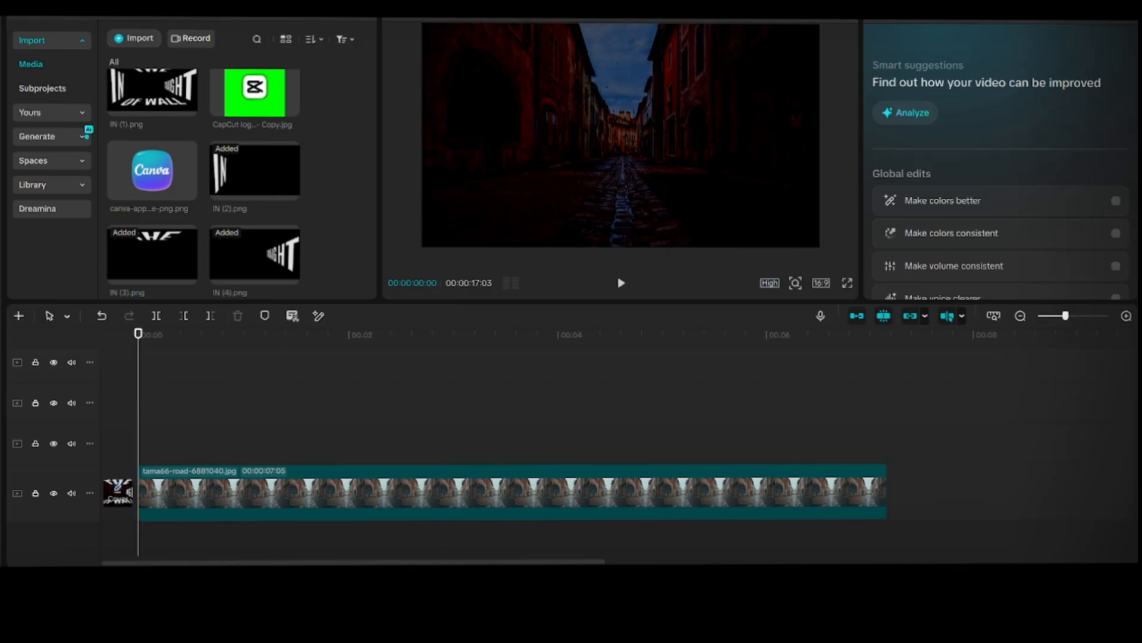
Step: Select yawi (6), yawi (7), yawi (8) and yawi (9) in the Downloads folder and import them into the CapCut media library
mouse_move(612, 579)
left_click(611, 512)
left_click(38, 191)
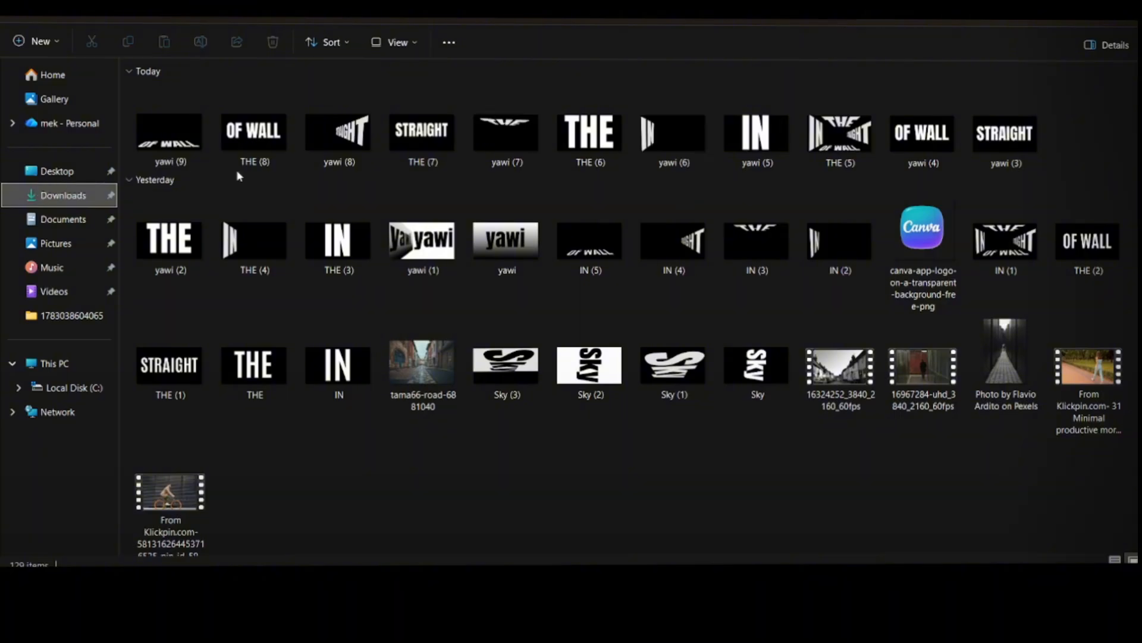
left_click(154, 140)
left_click(351, 149, "ctrl")
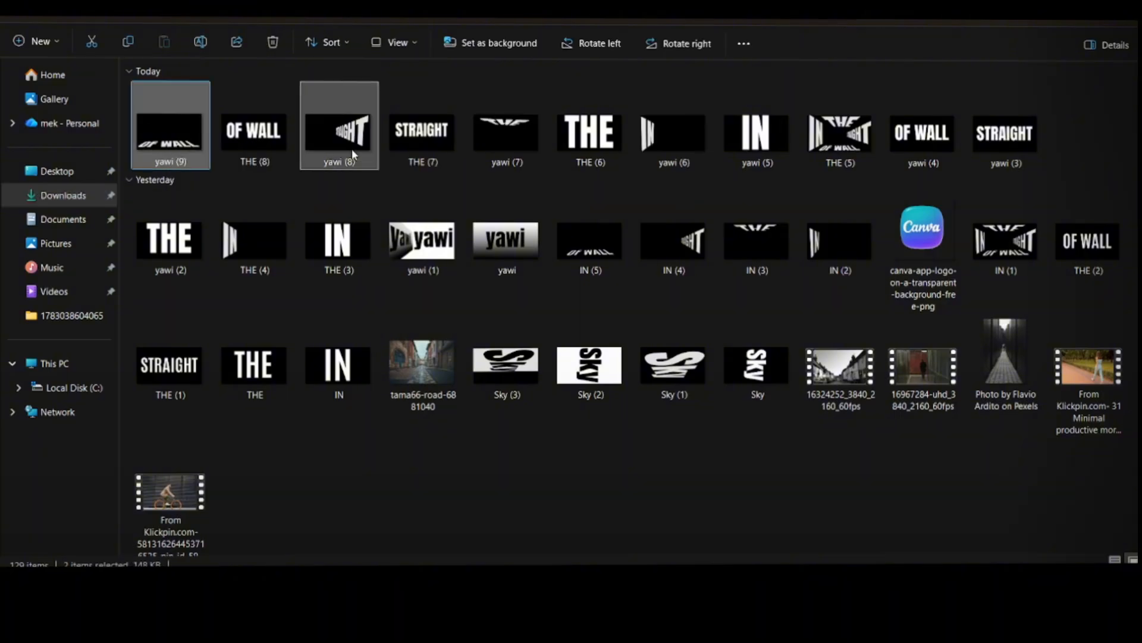
left_click(491, 140, "ctrl")
left_click(661, 147, "ctrl")
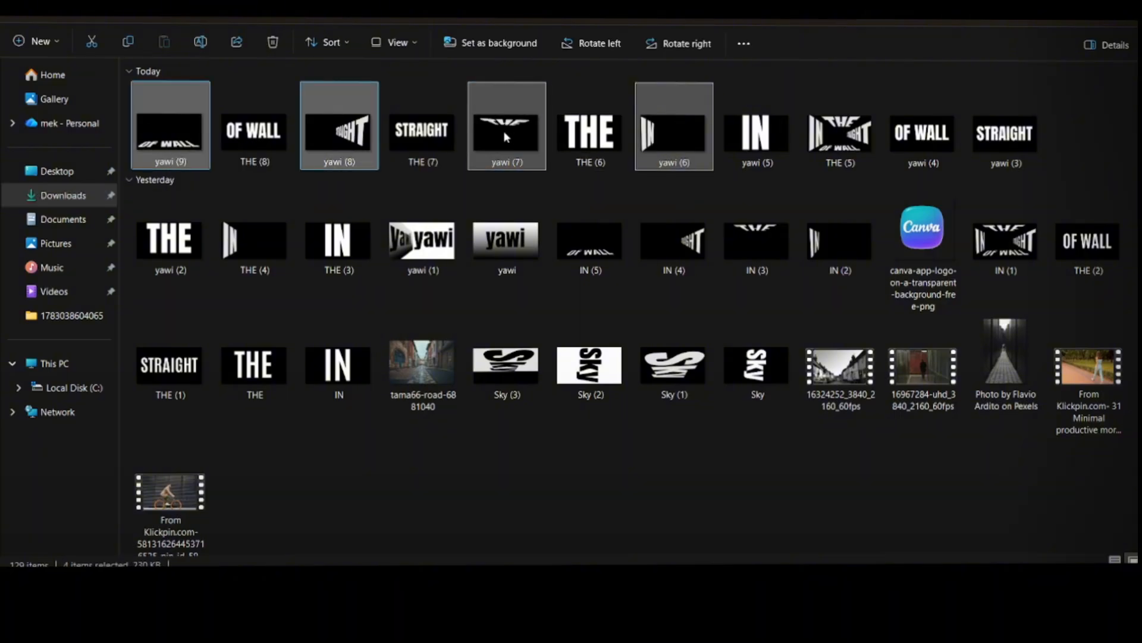
left_click_drag(504, 133, 305, 210)
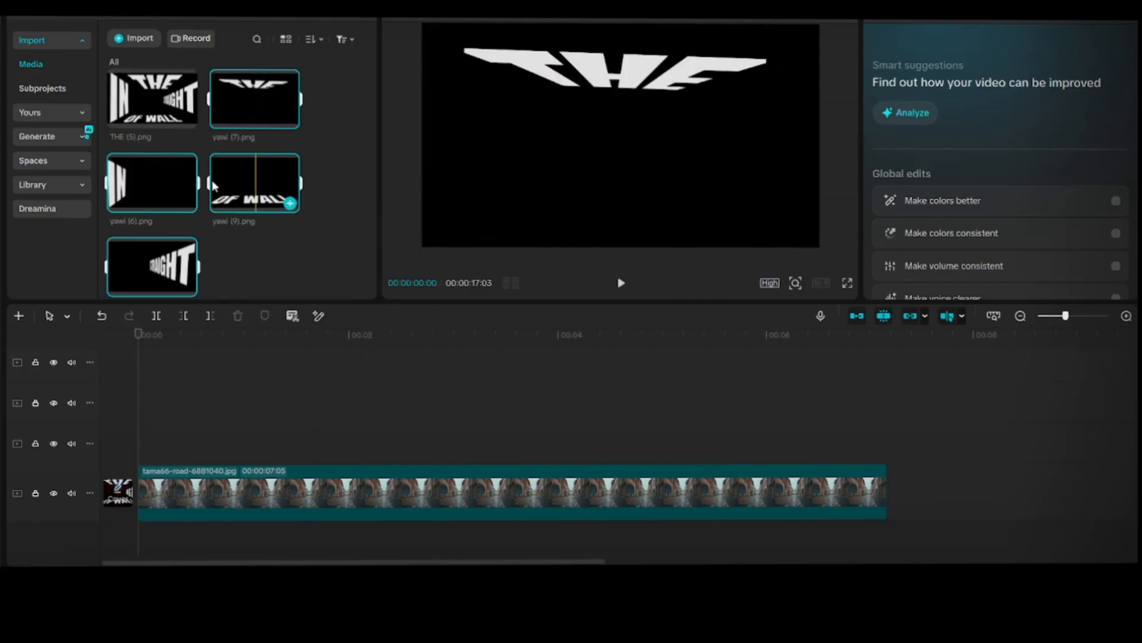
left_click(188, 204)
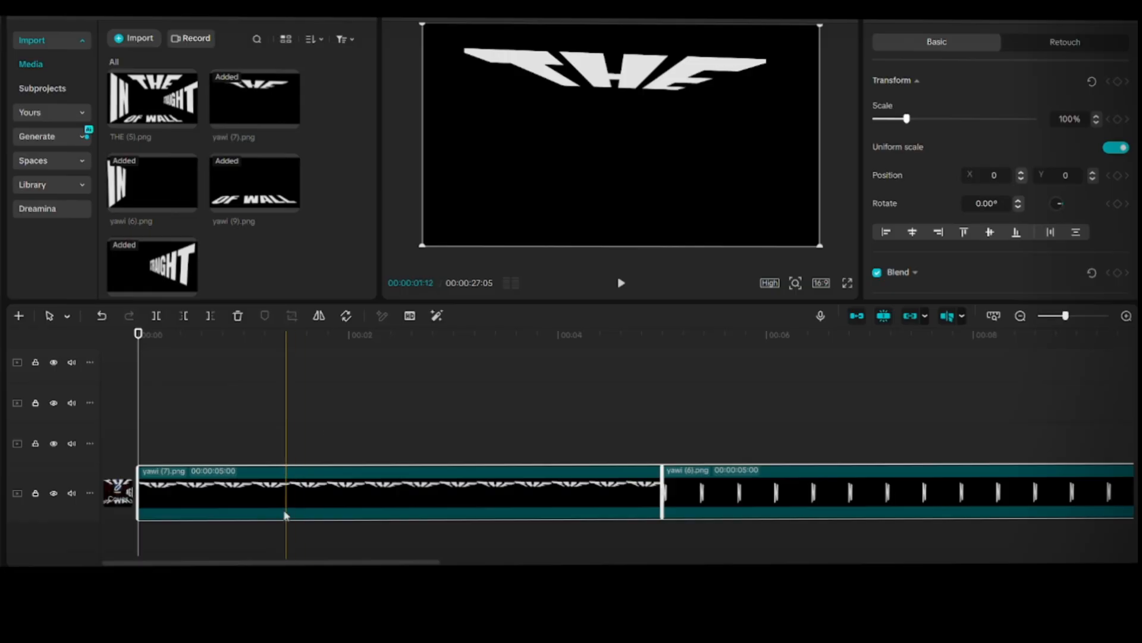
left_click_drag(266, 487, 426, 477)
key("ctrl+z")
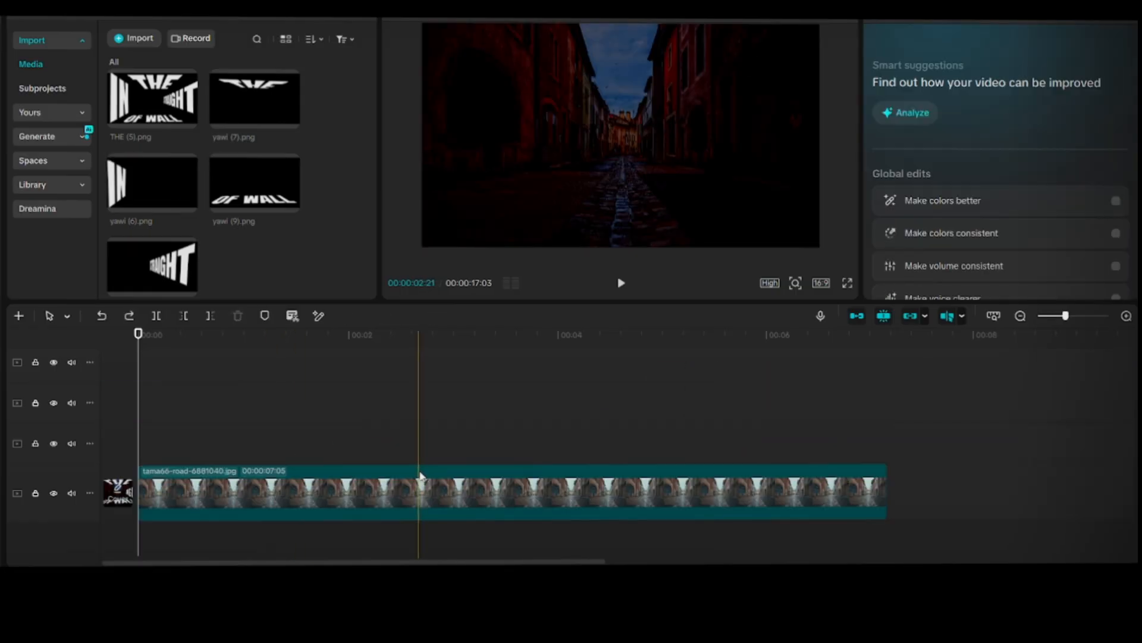
Step: Stack yawi (6), (7), (8) and (9) on separate tracks above the road photo, starting at about 0.2, 0.4, 0.7 and 1 s
left_click_drag(183, 204, 197, 449)
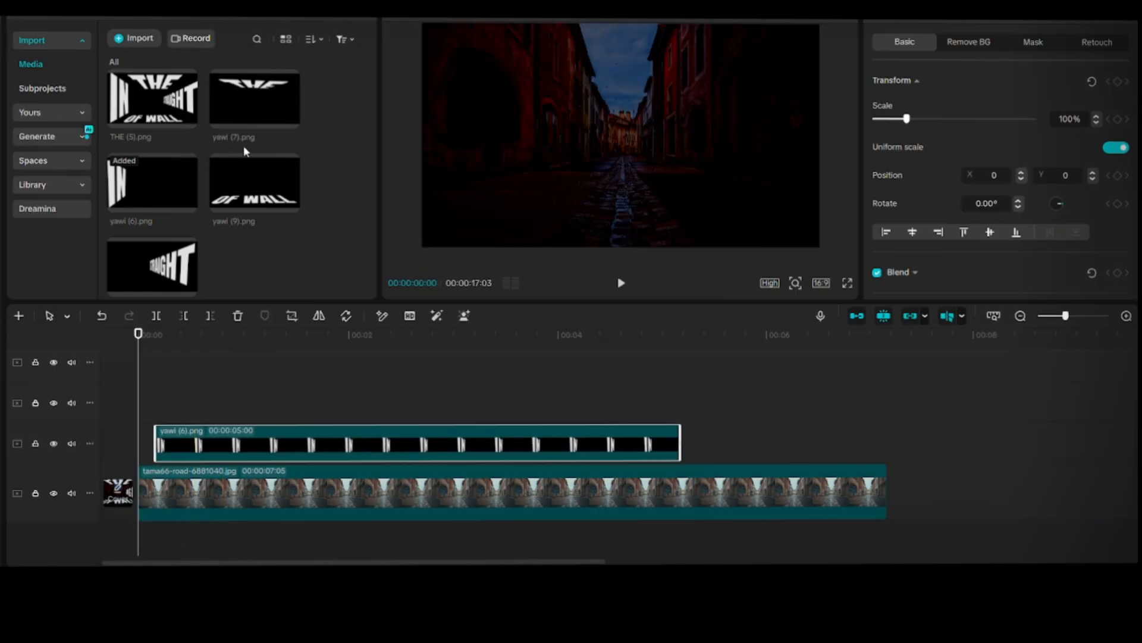
left_click_drag(254, 111, 179, 405)
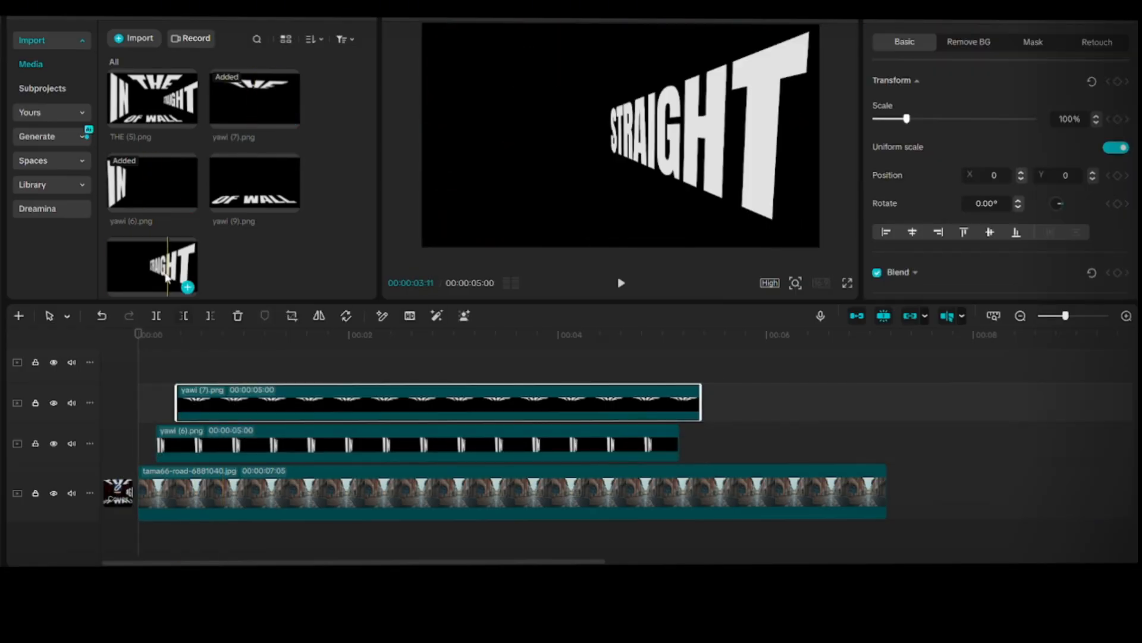
left_click_drag(181, 291, 209, 364)
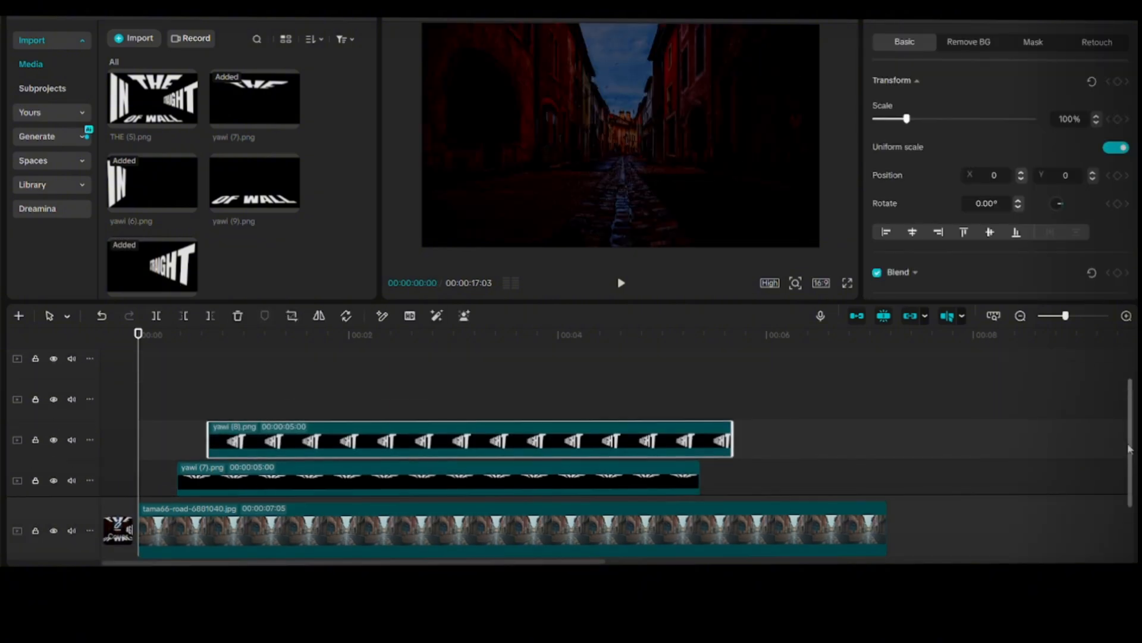
left_click_drag(262, 187, 242, 400)
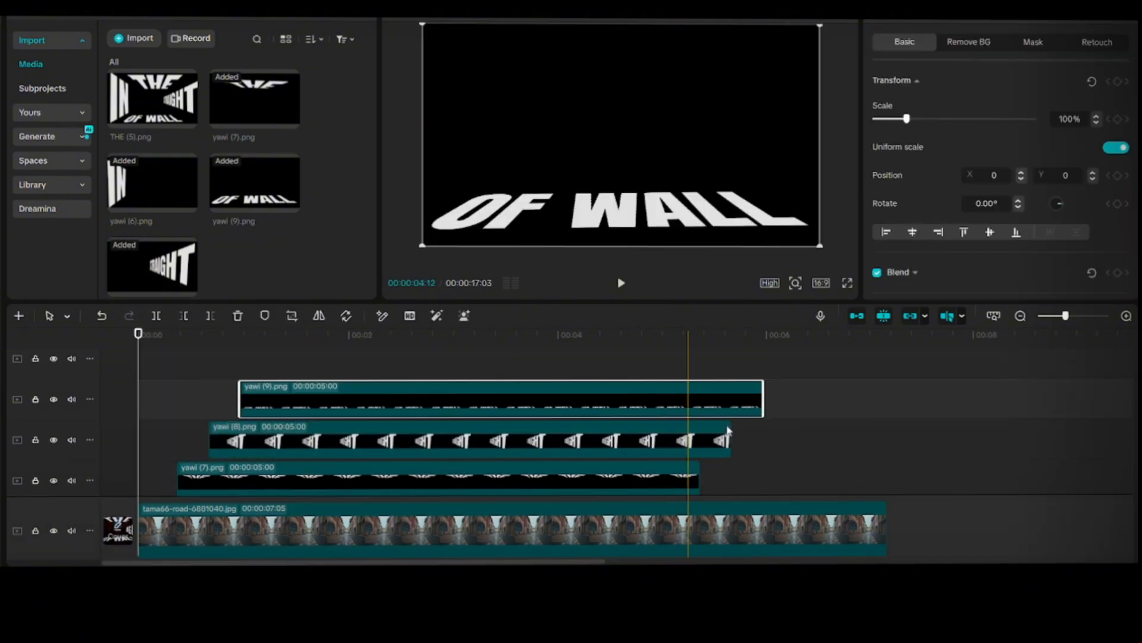
Step: Extend the four word clips so they end together with the tama66-road photo
scroll(1130, 452, "down", 2)
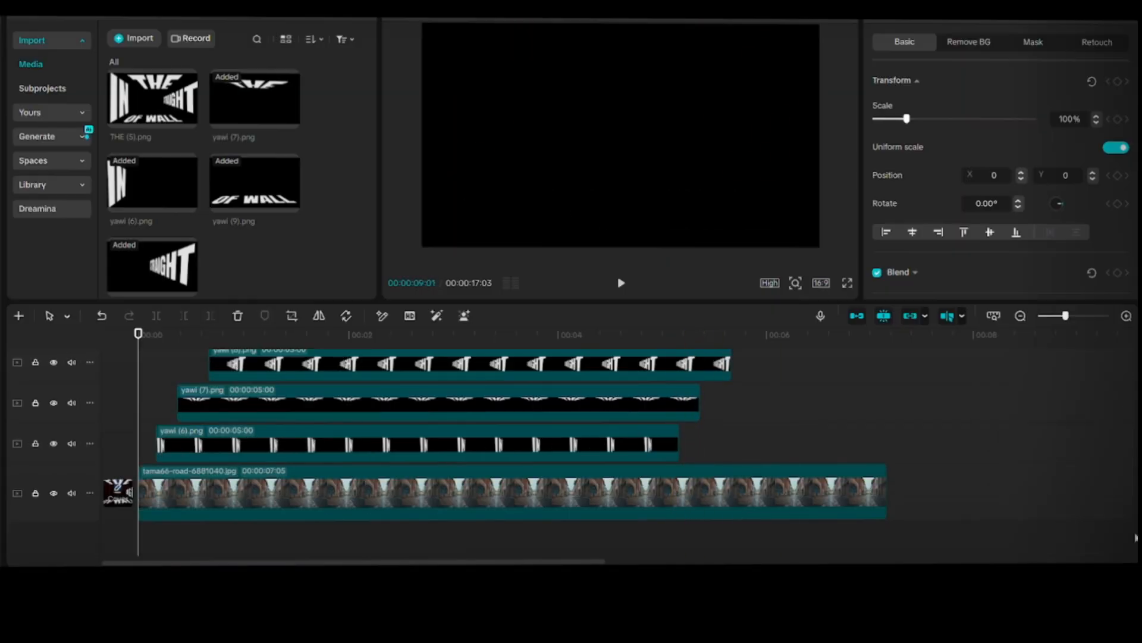
scroll(708, 434, "up", 2)
left_click(700, 410)
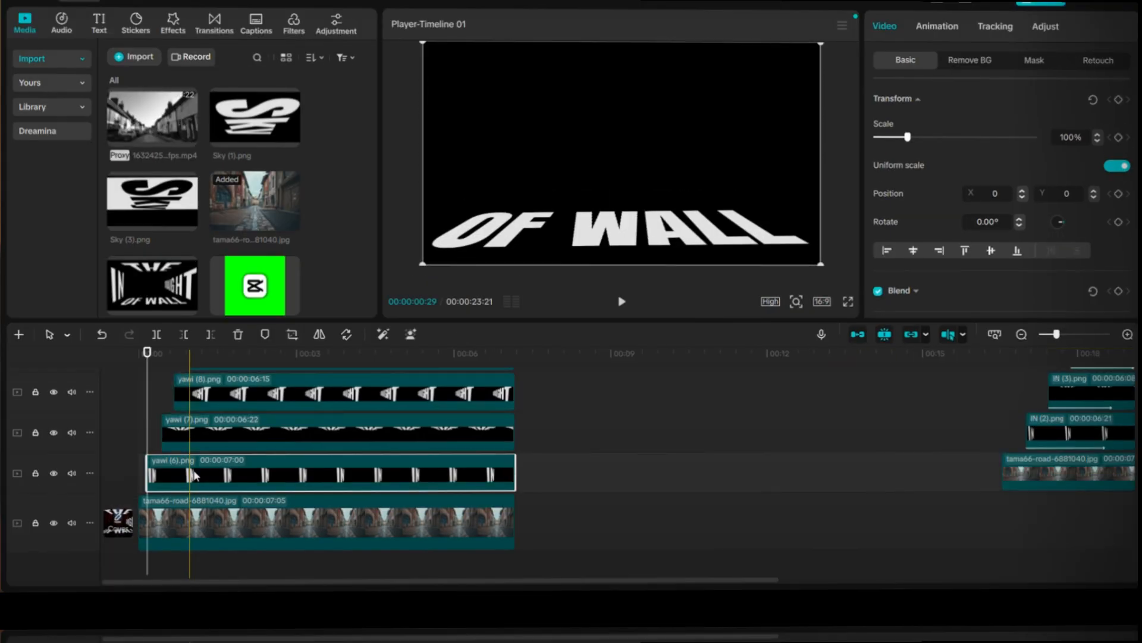
Step: Enable Chroma key on the yawi (6) clip and pick its black background as the colour to remove
left_click(966, 62)
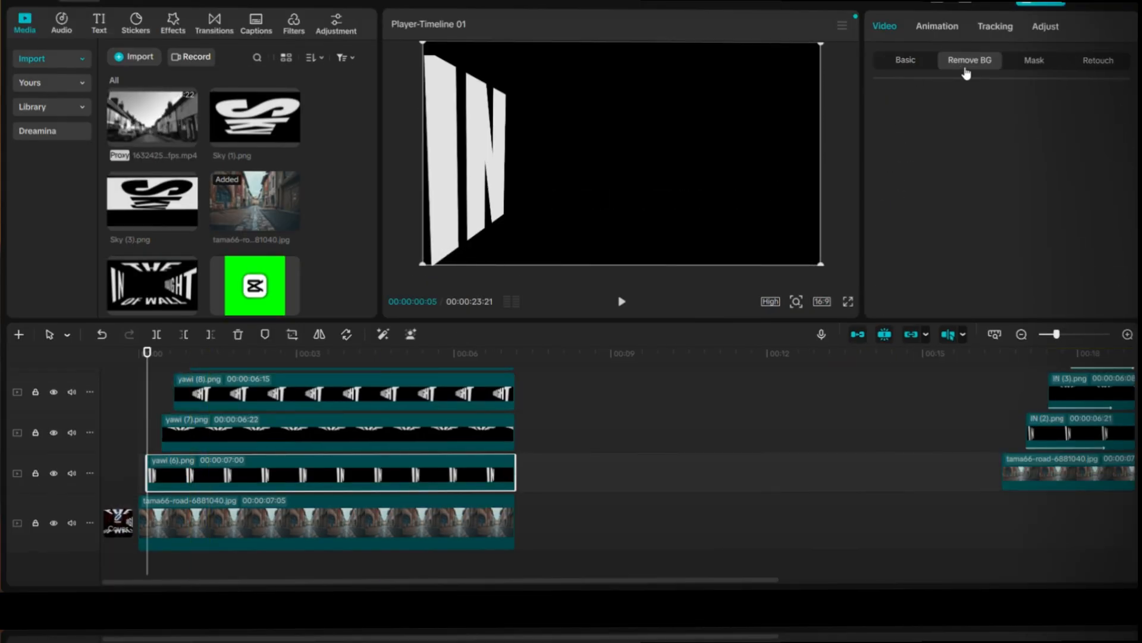
left_click(878, 135)
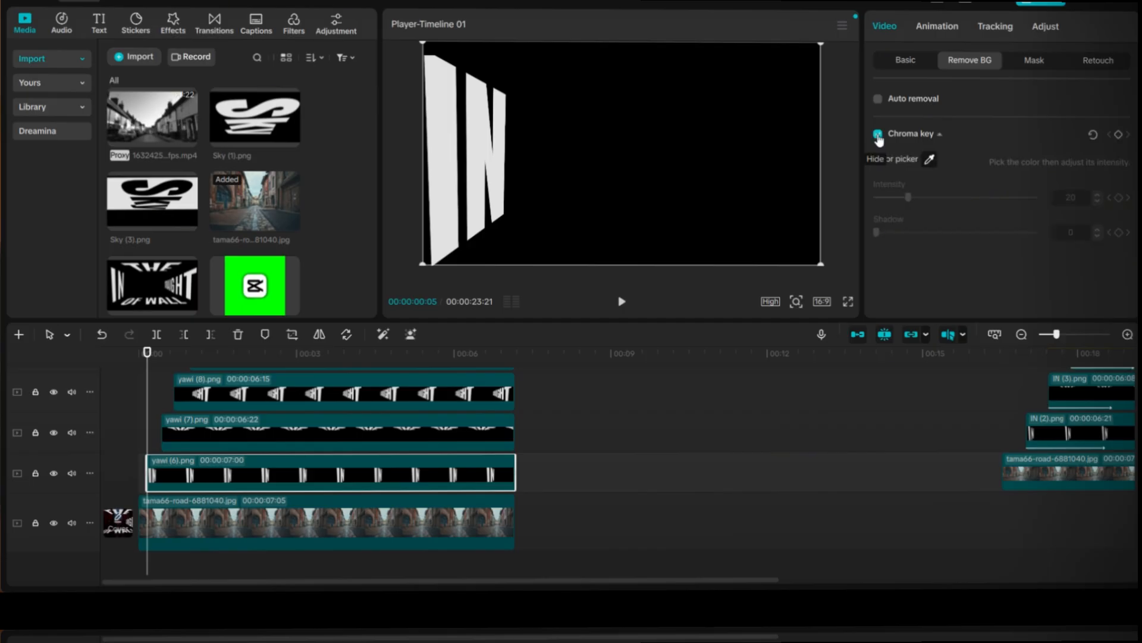
left_click(928, 159)
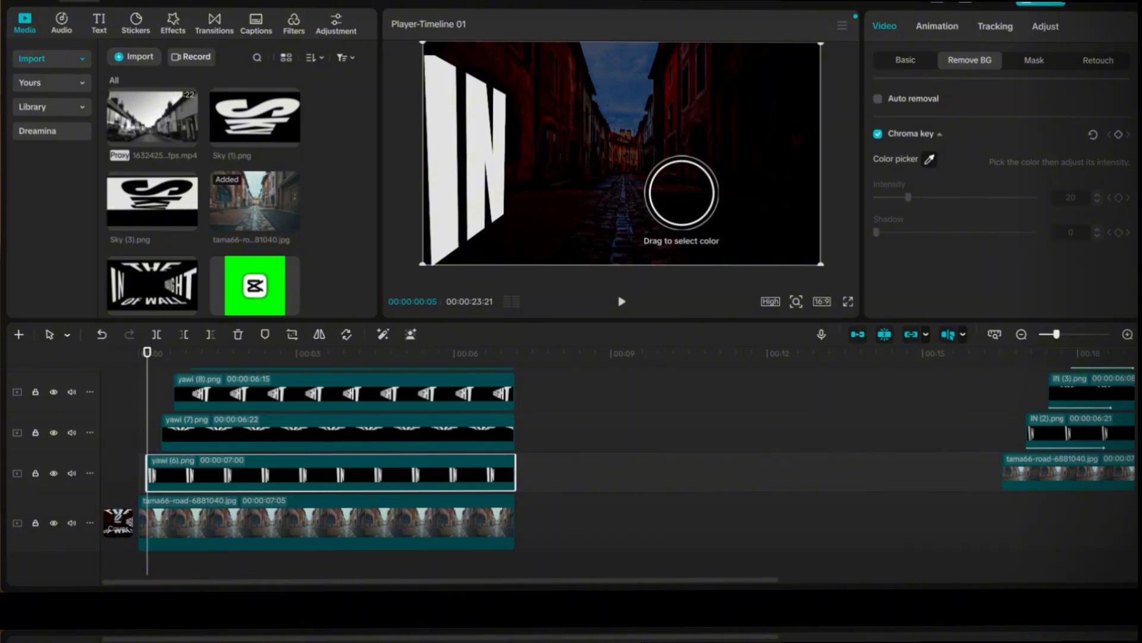
left_click(683, 194)
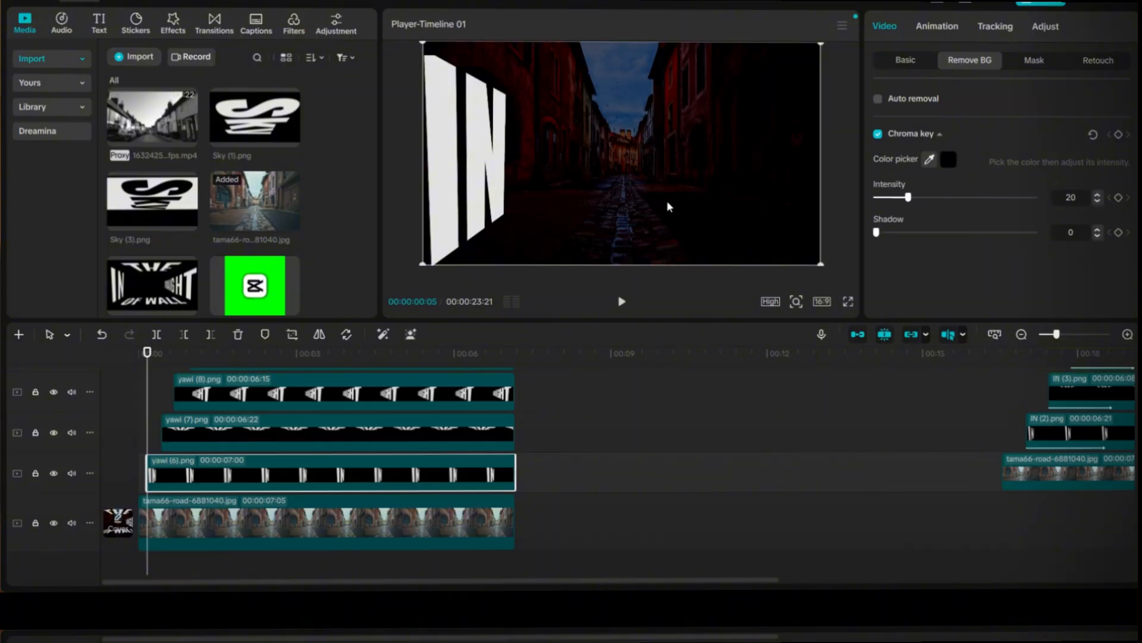
Step: Key out the black background of the yawi (7) clip showing THE with Chroma key
left_click(167, 379)
left_click(235, 437)
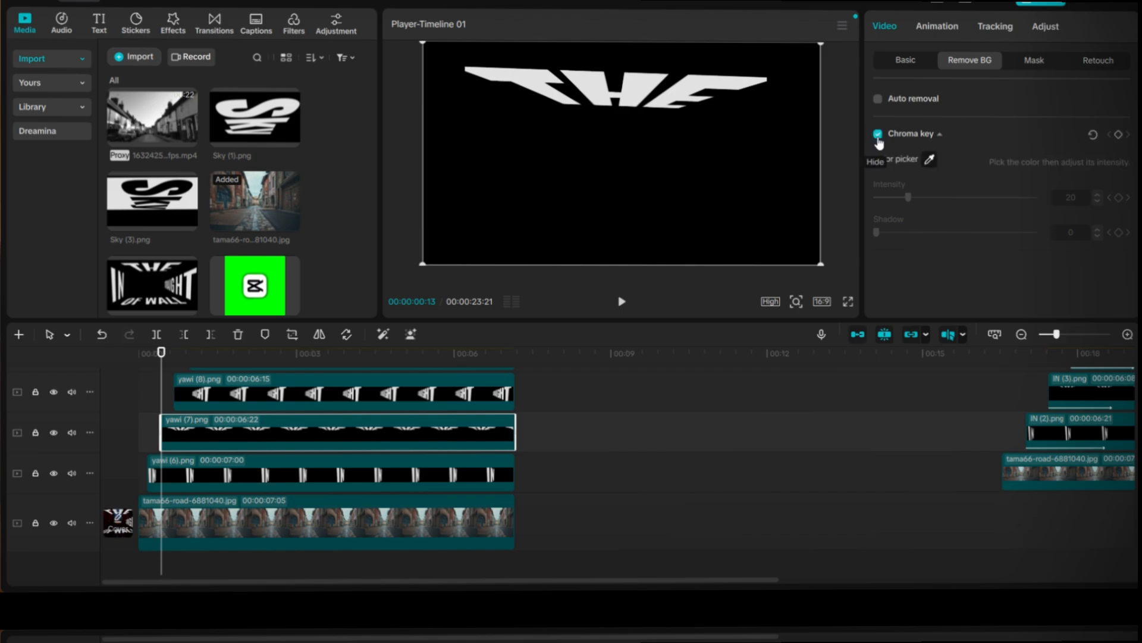
left_click(930, 159)
left_click(718, 206)
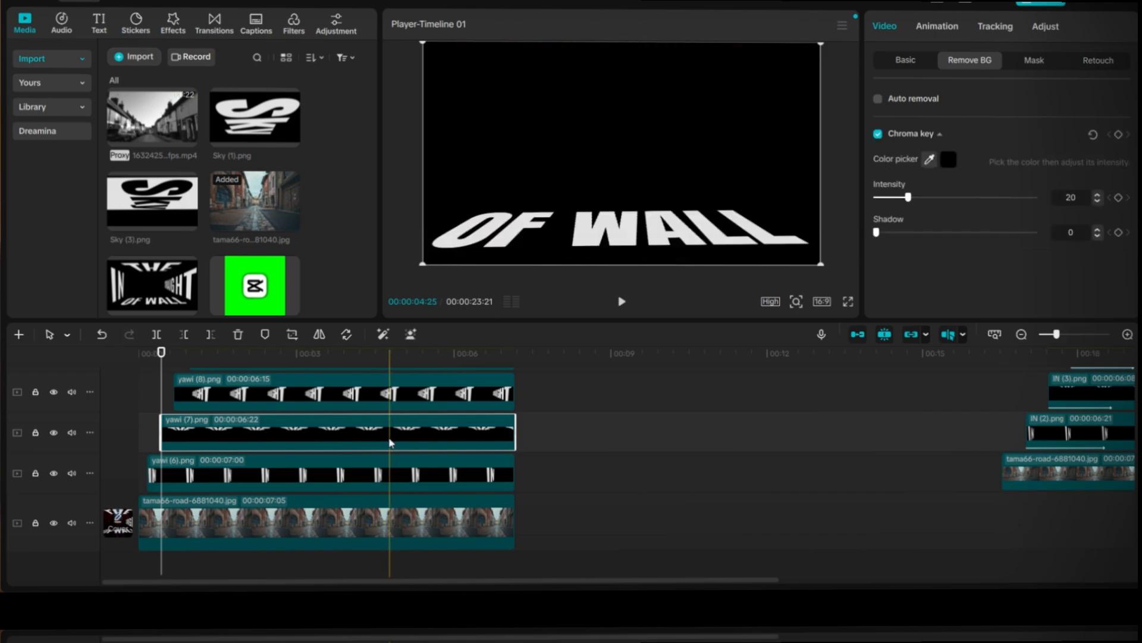
Step: Remove the black behind STRAIGHT in the yawi (8) clip using Chroma key
left_click(349, 398)
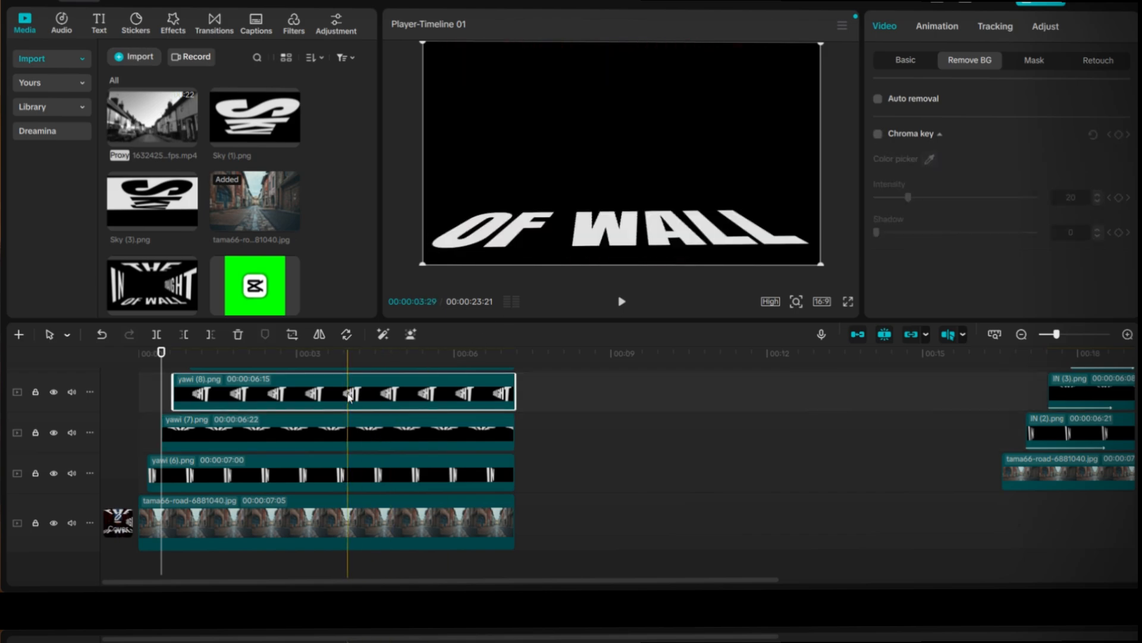
left_click(171, 354)
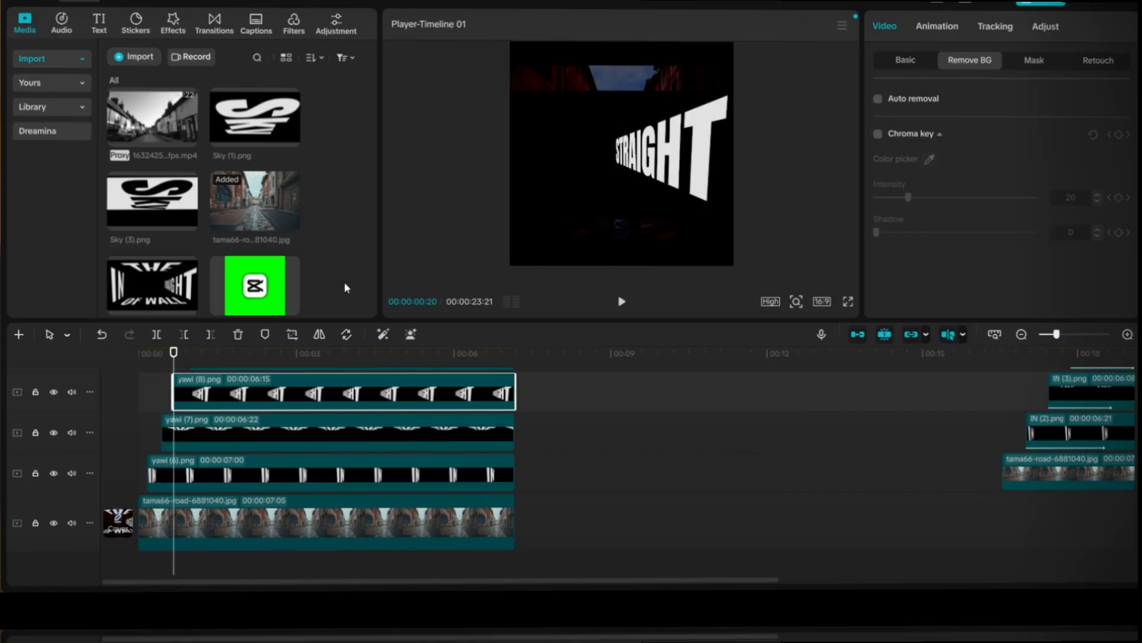
left_click(879, 134)
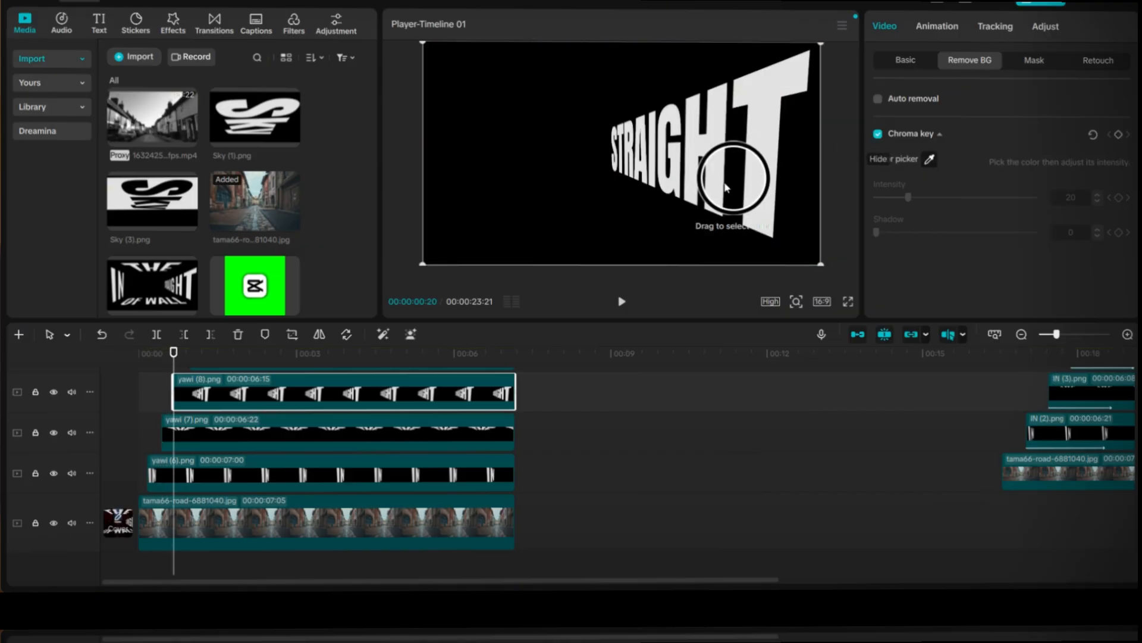
left_click(616, 223)
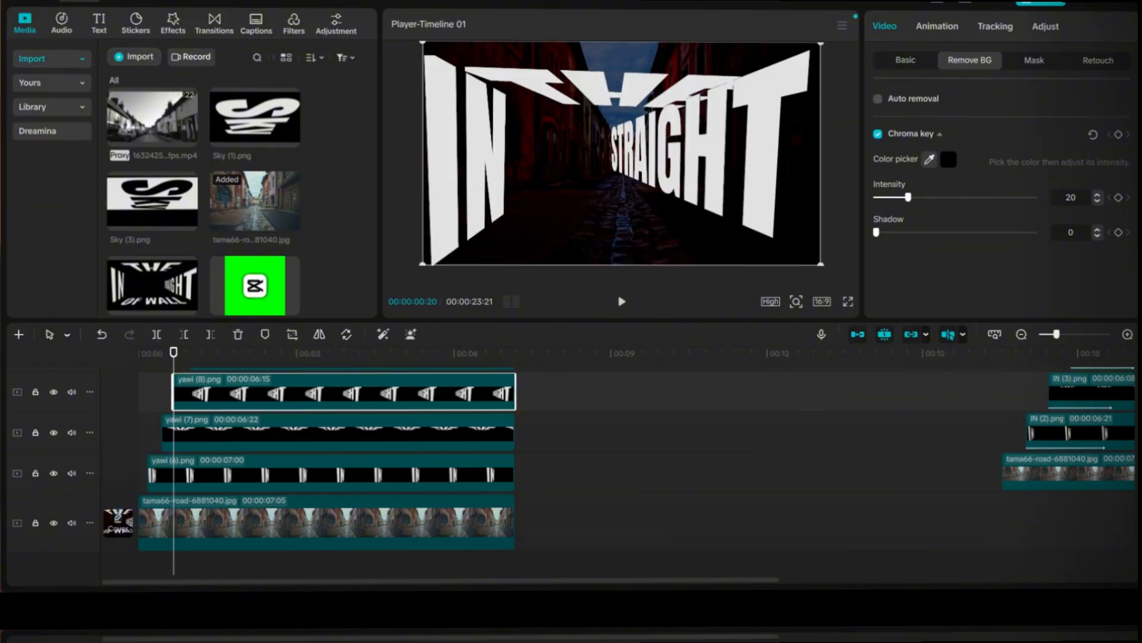
Step: Remove the black behind OF WALL in the yawi (9) clip using Chroma key
scroll(397, 476, "up", 3)
left_click(226, 459)
left_click(878, 134)
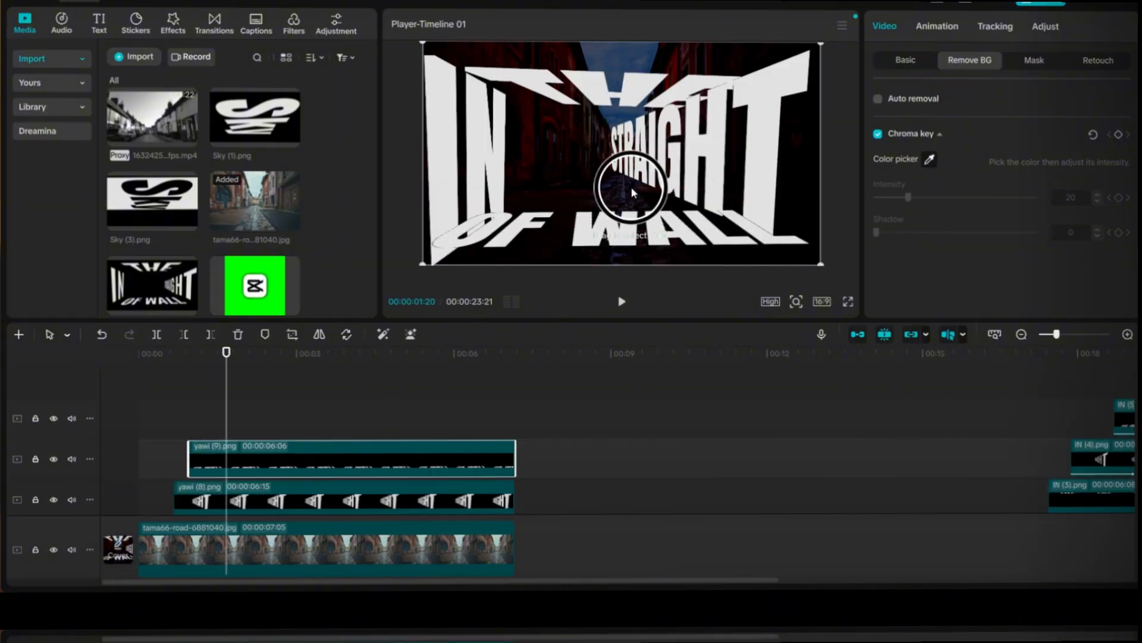
left_click(631, 188)
Step: Fit the words to the street by moving THE higher and STRAIGHT farther right, and scaling OF WALL down
scroll(607, 471, "down", 3)
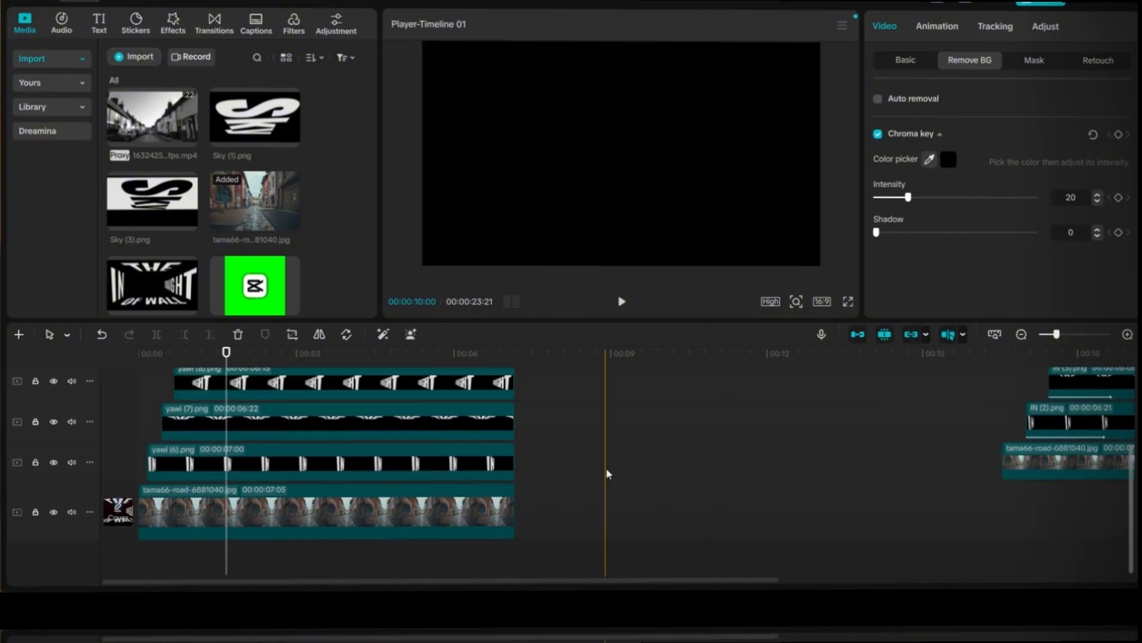
left_click(447, 422)
left_click_drag(622, 179, 700, 172)
left_click(334, 382)
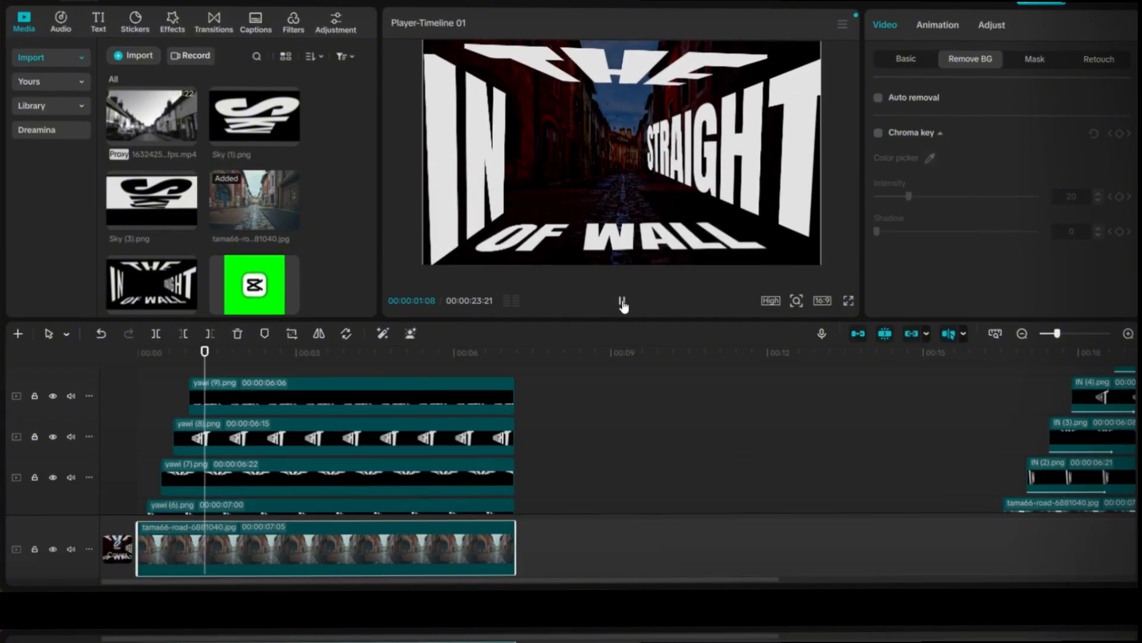
Step: Apply the electric Elec...weep In animation to the yawi (6) clip and play it from the start
left_click(275, 507)
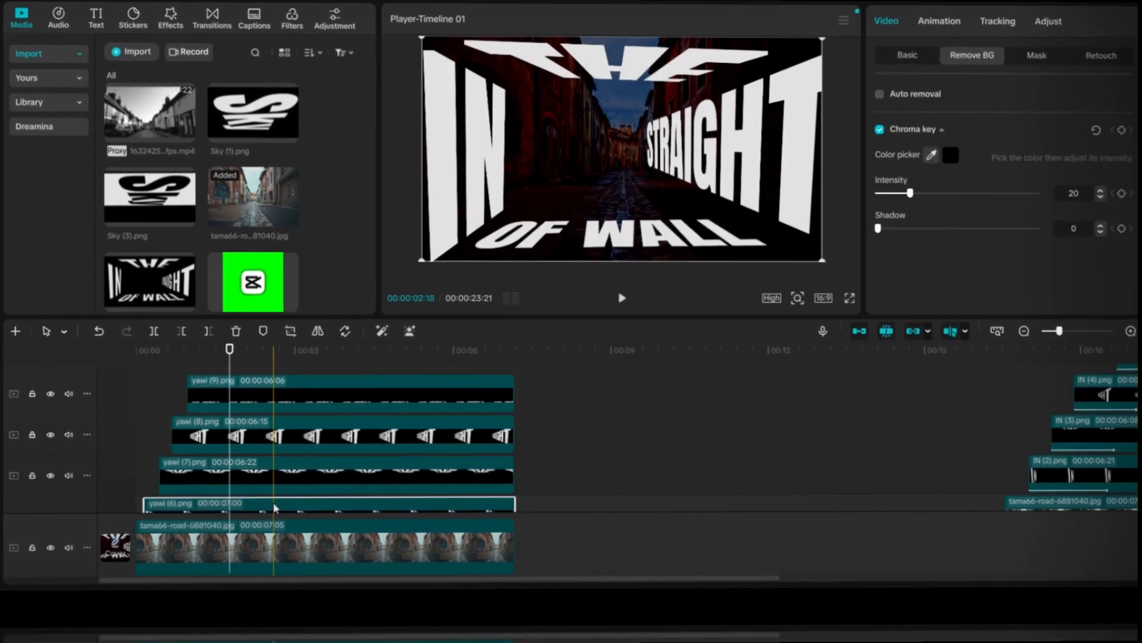
left_click(941, 20)
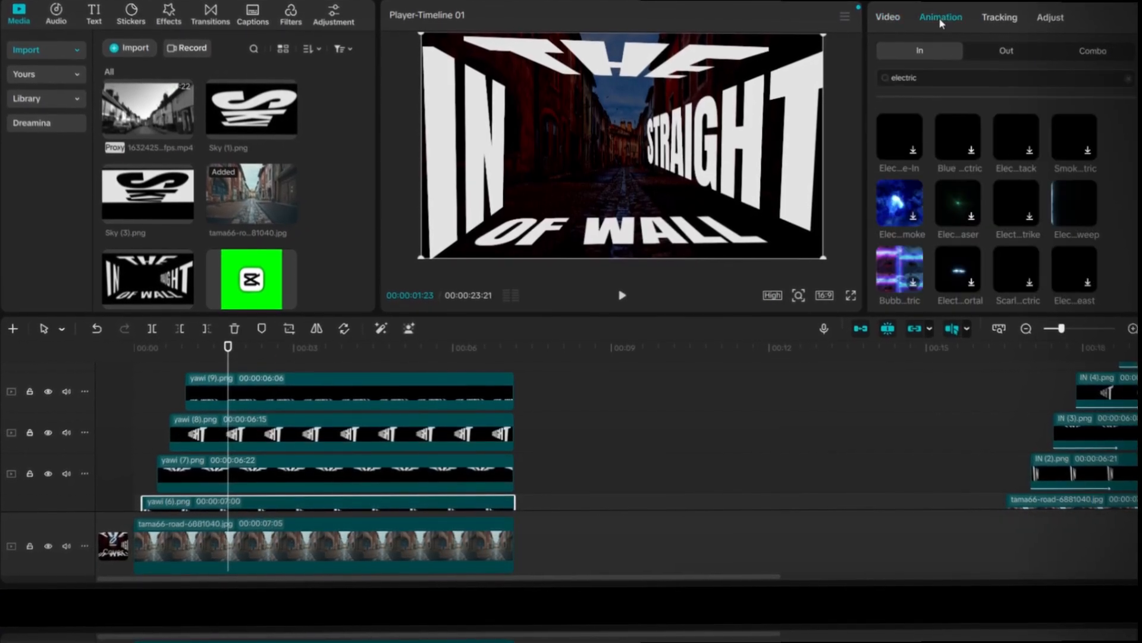
left_click(1086, 277)
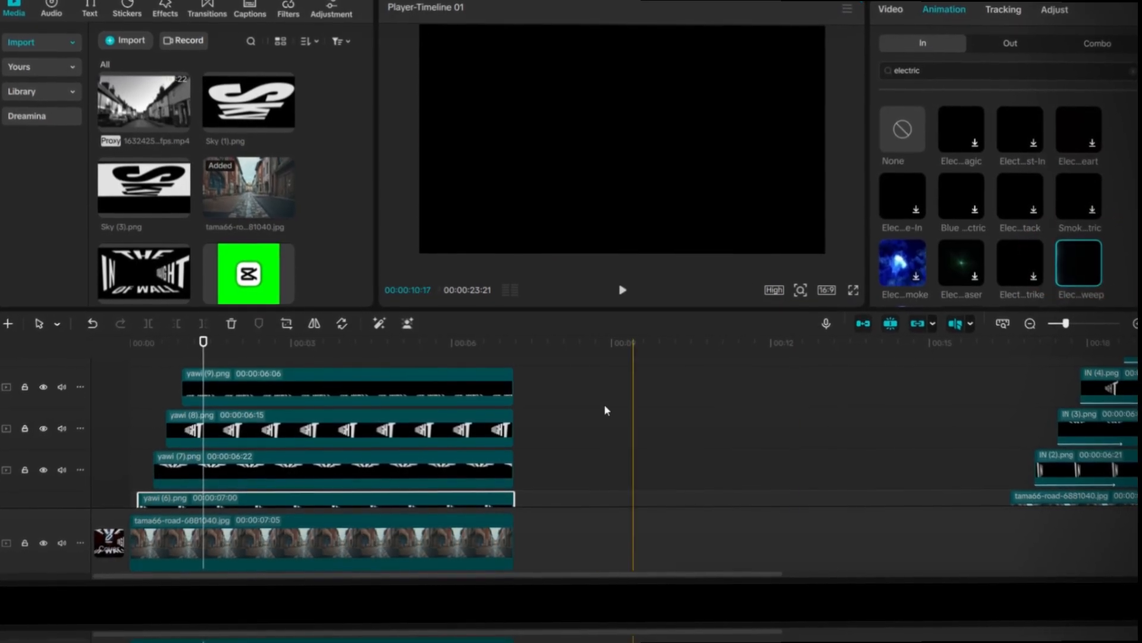
left_click(137, 357)
left_click_drag(137, 358, 117, 355)
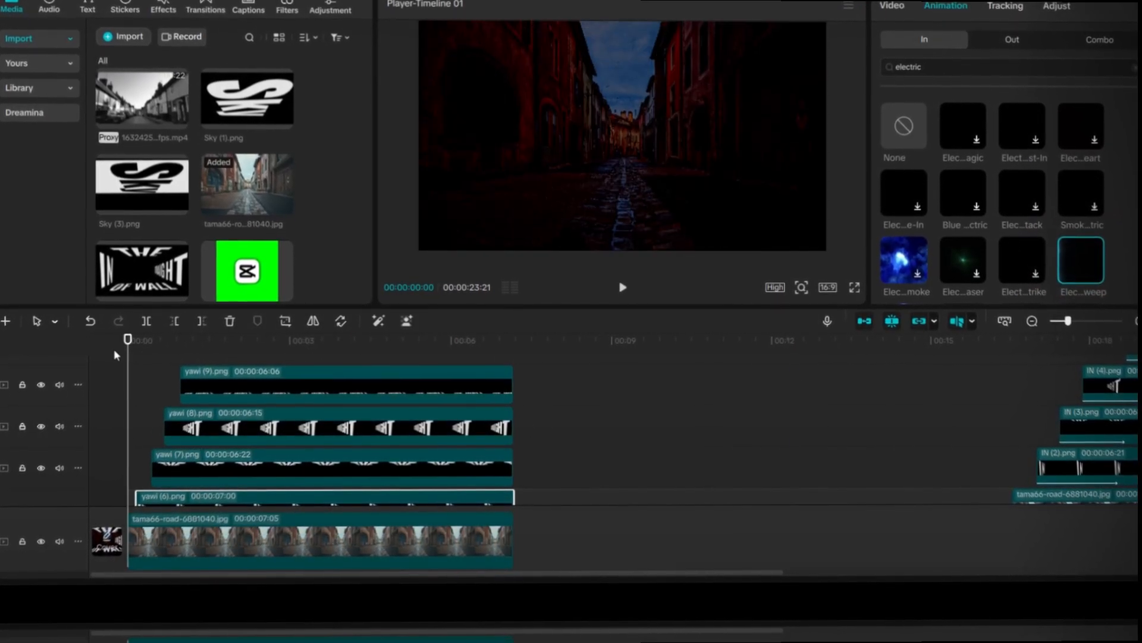
left_click(623, 288)
left_click(623, 288)
Step: Give the yawi (7), yawi (8) and yawi (9) clips the same Elec...weep In animation
left_click(236, 472)
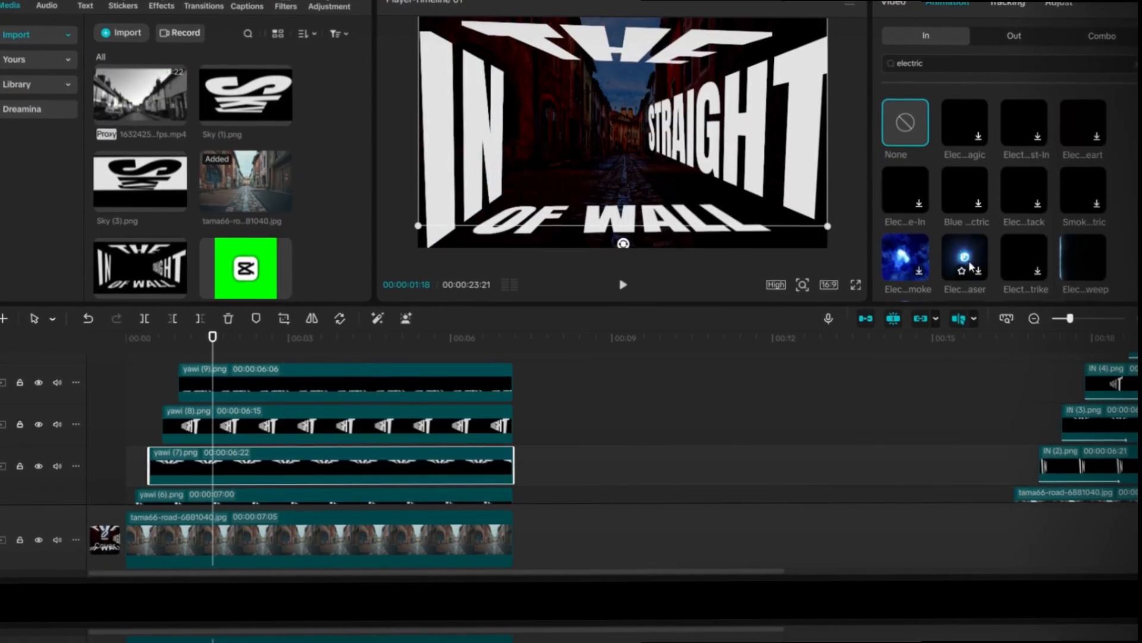
left_click(1082, 259)
left_click(455, 427)
left_click(1082, 260)
left_click(476, 381)
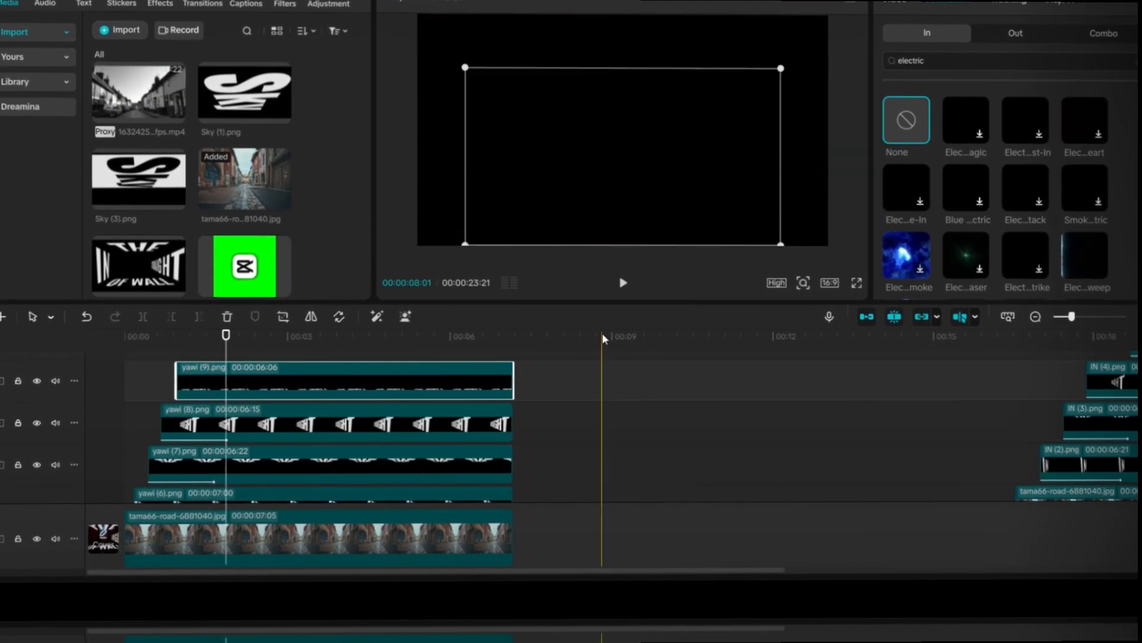
left_click(1073, 260)
Step: Preview the animated words from the beginning, and shift yawi (9) to start at about 1.2 s
left_click_drag(245, 357, 117, 341)
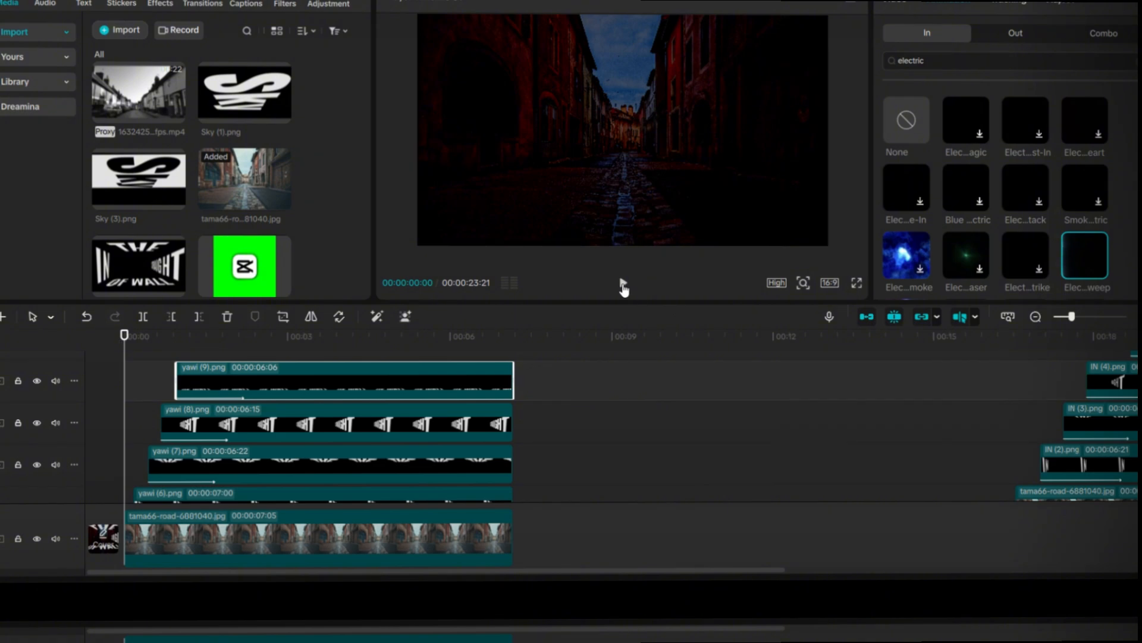
left_click(623, 283)
left_click(623, 284)
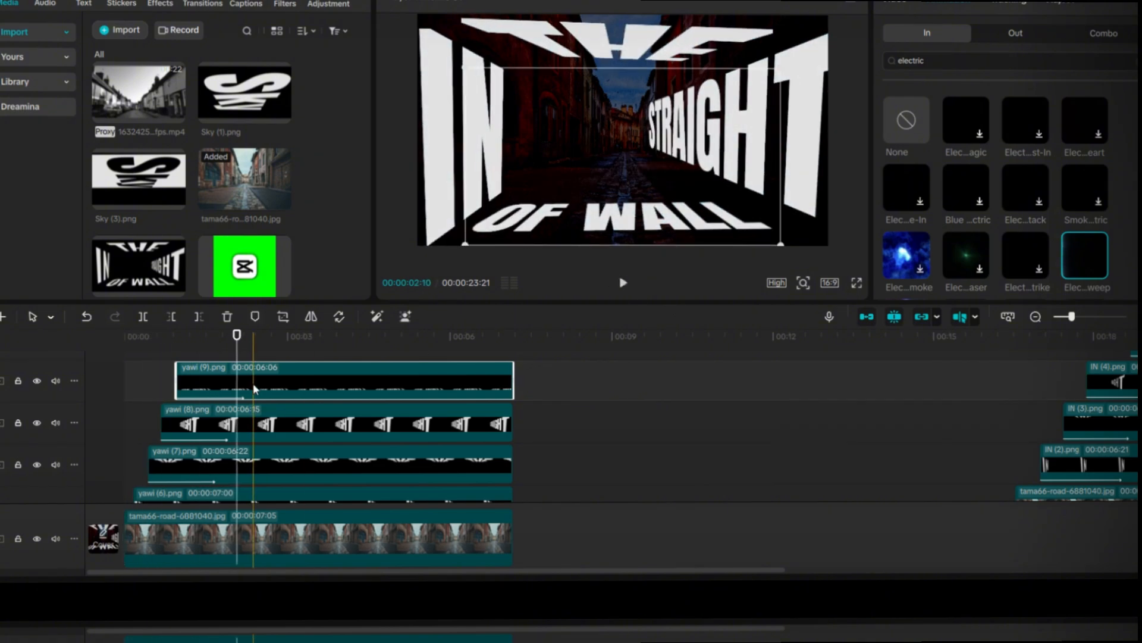
left_click_drag(254, 388, 268, 384)
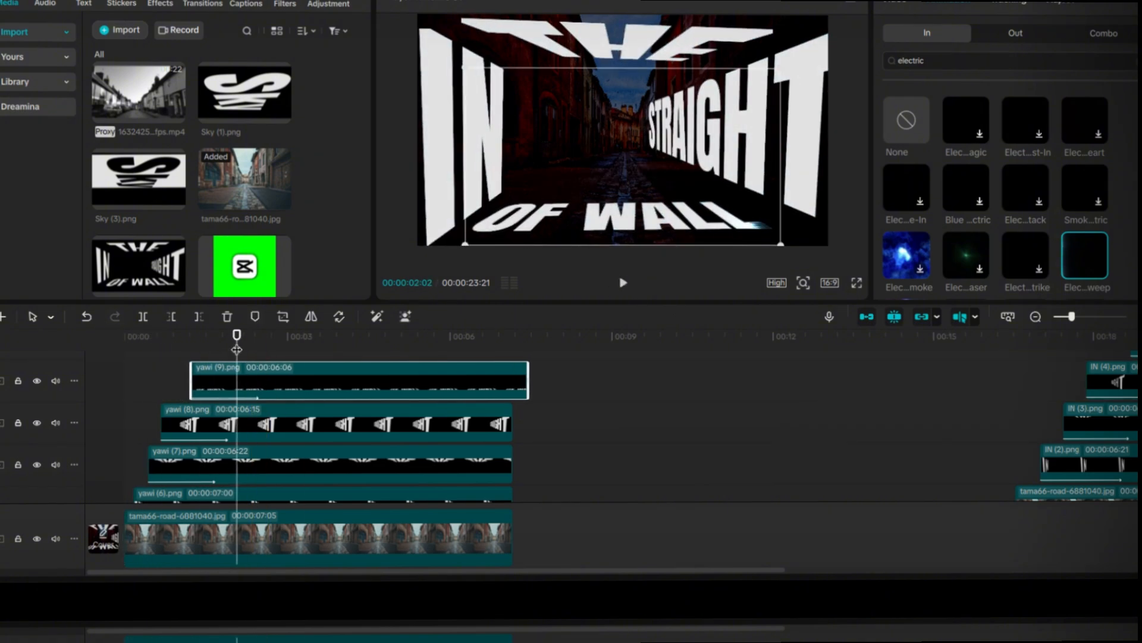
left_click_drag(237, 349, 124, 340)
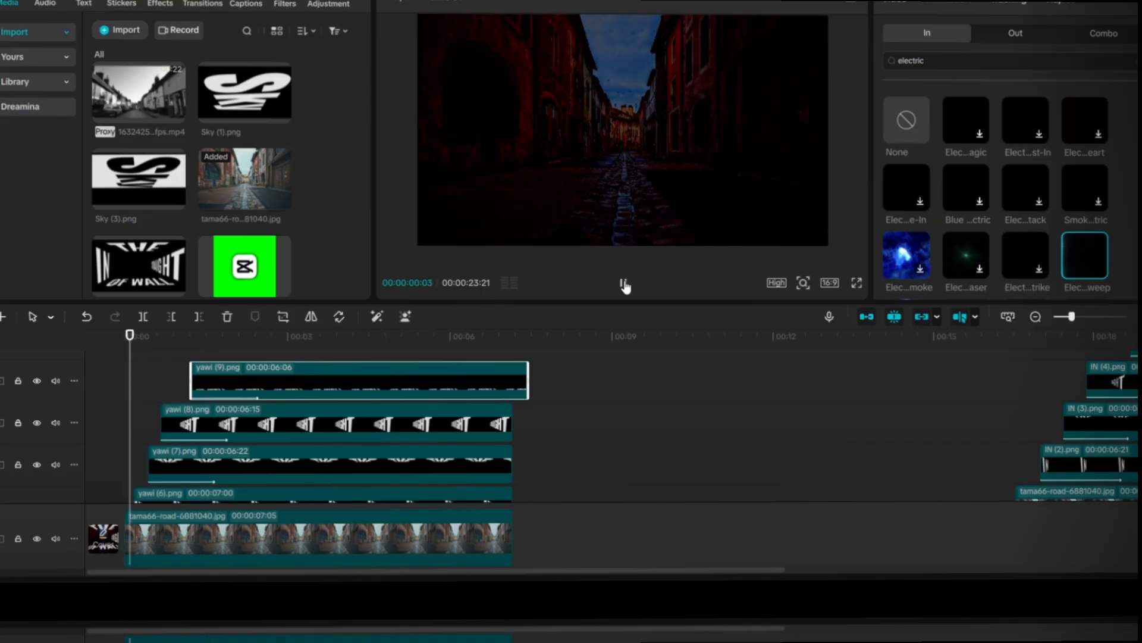
left_click(624, 284)
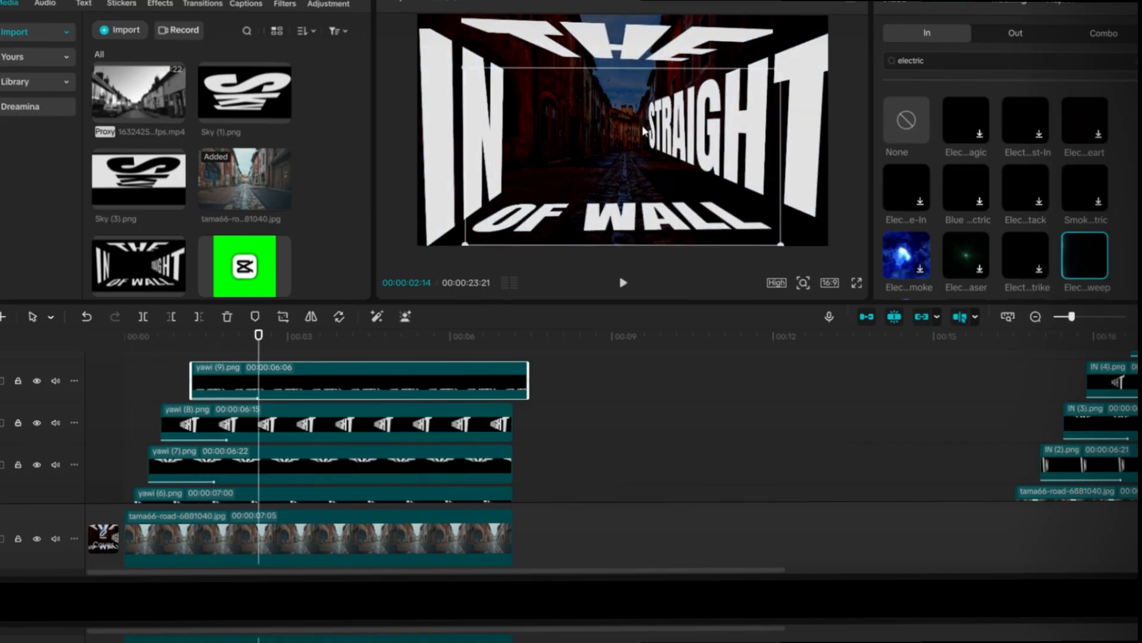
Step: Search the Out animations for "zoom out" and apply Zoom Out with a 3.5 s duration to the yawi (6) and yawi (7) clips
left_click(606, 43)
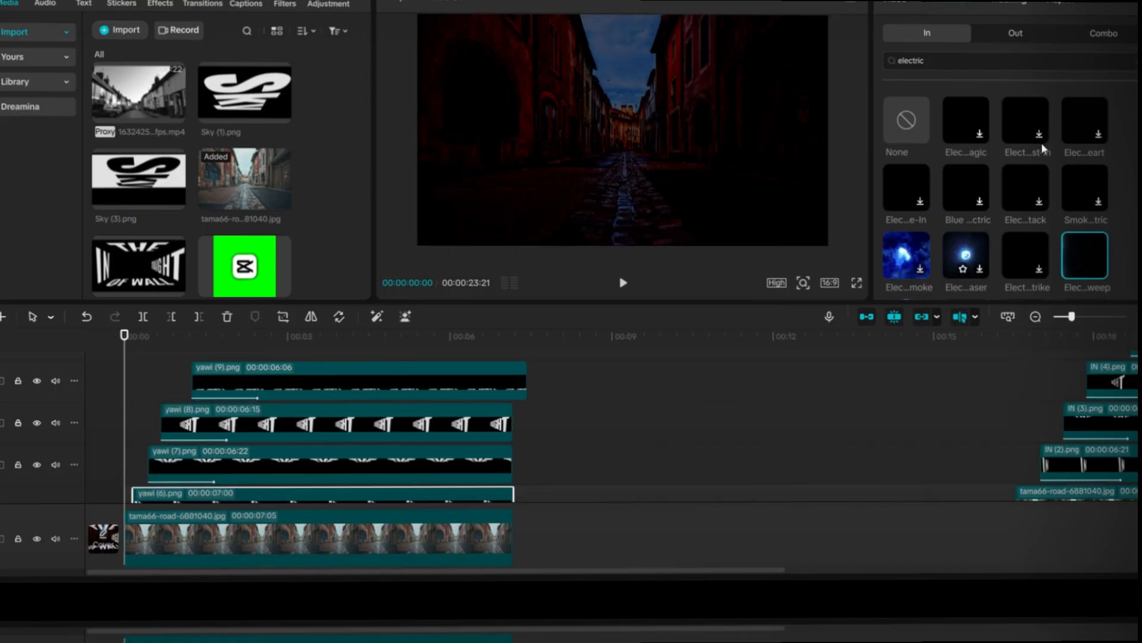
left_click(1016, 36)
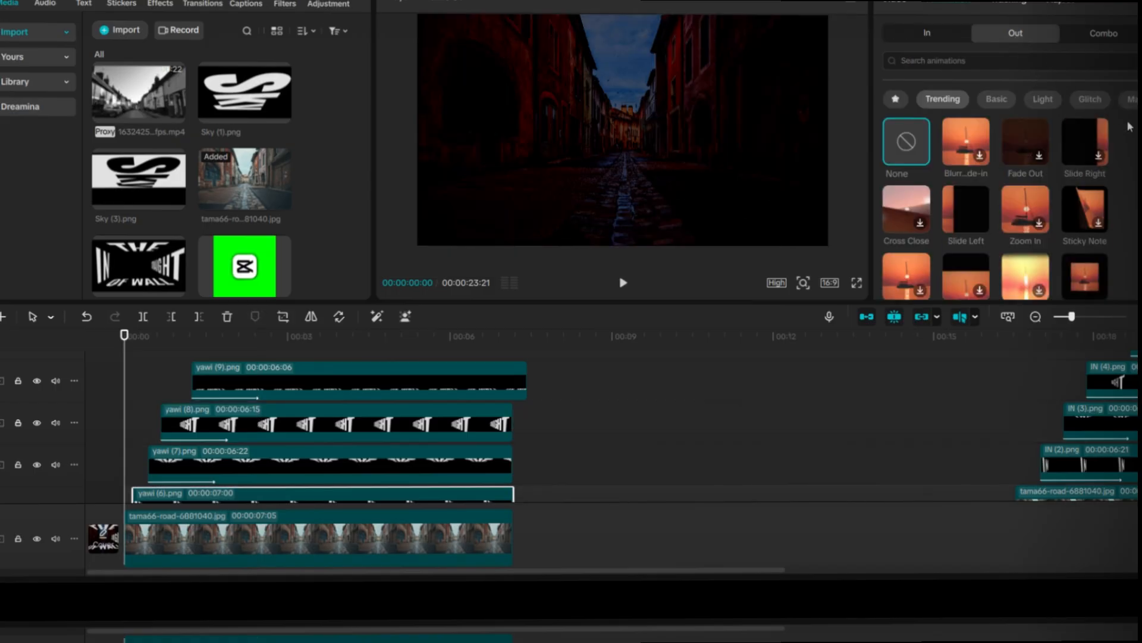
left_click(983, 62)
type("zoom out")
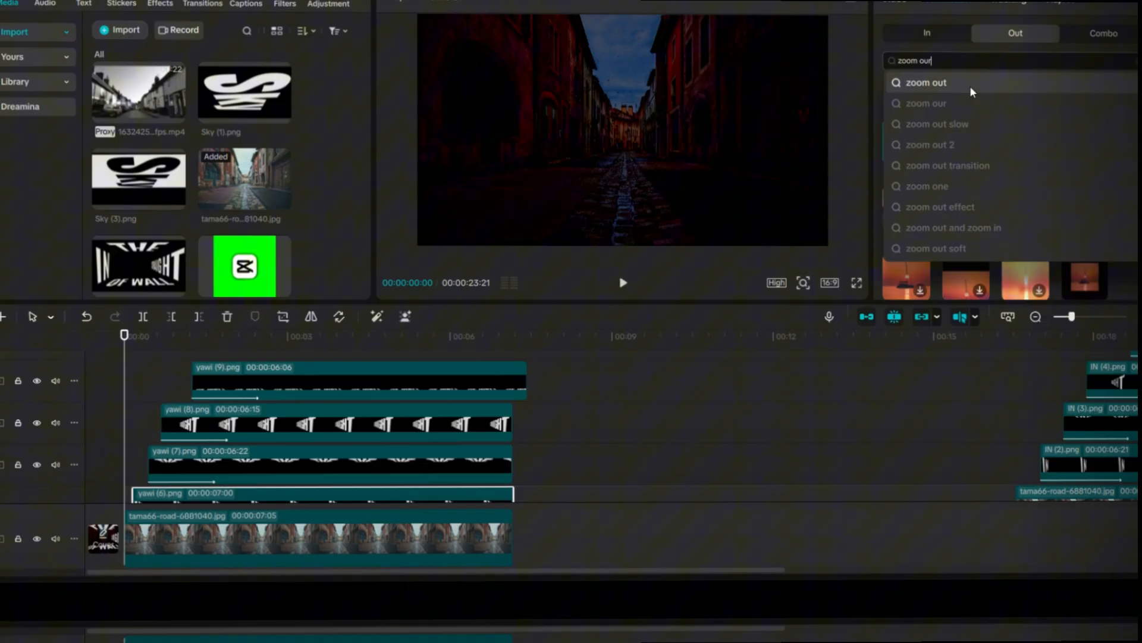
left_click(971, 89)
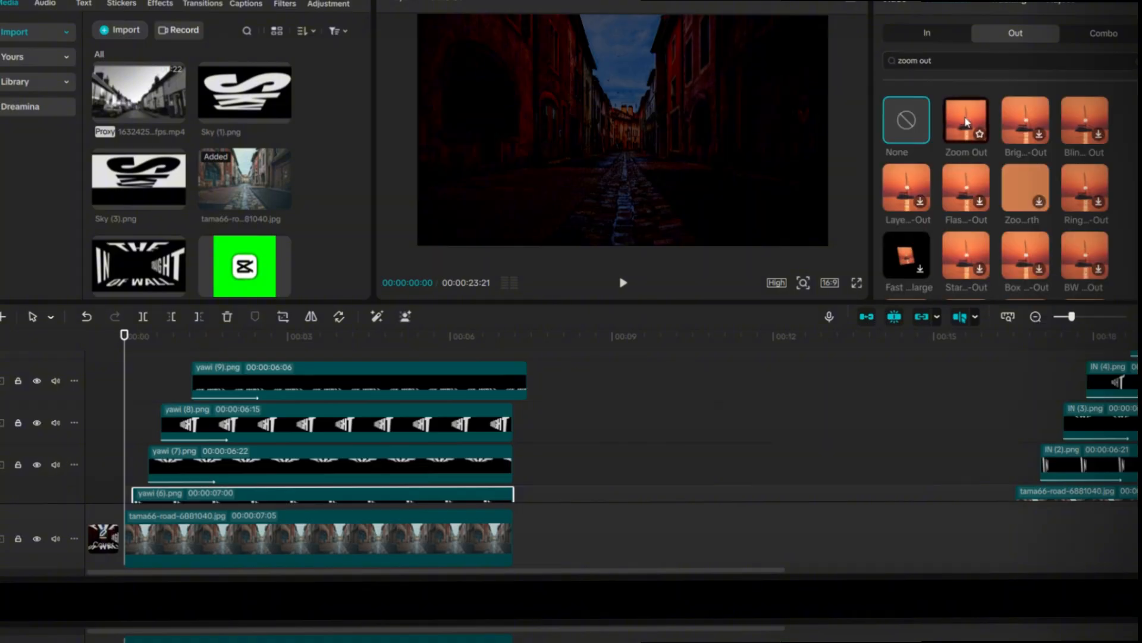
left_click(966, 119)
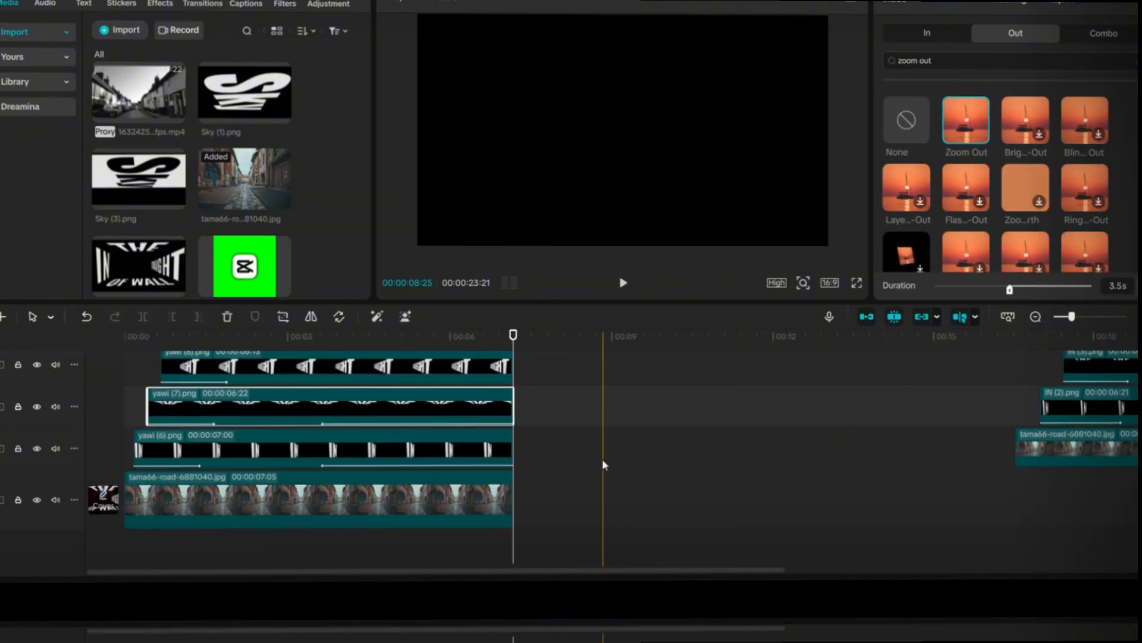
Step: Apply the Zoom Out exit animation to the yawi (8) clip with a duration of 3.5 s
left_click(443, 367)
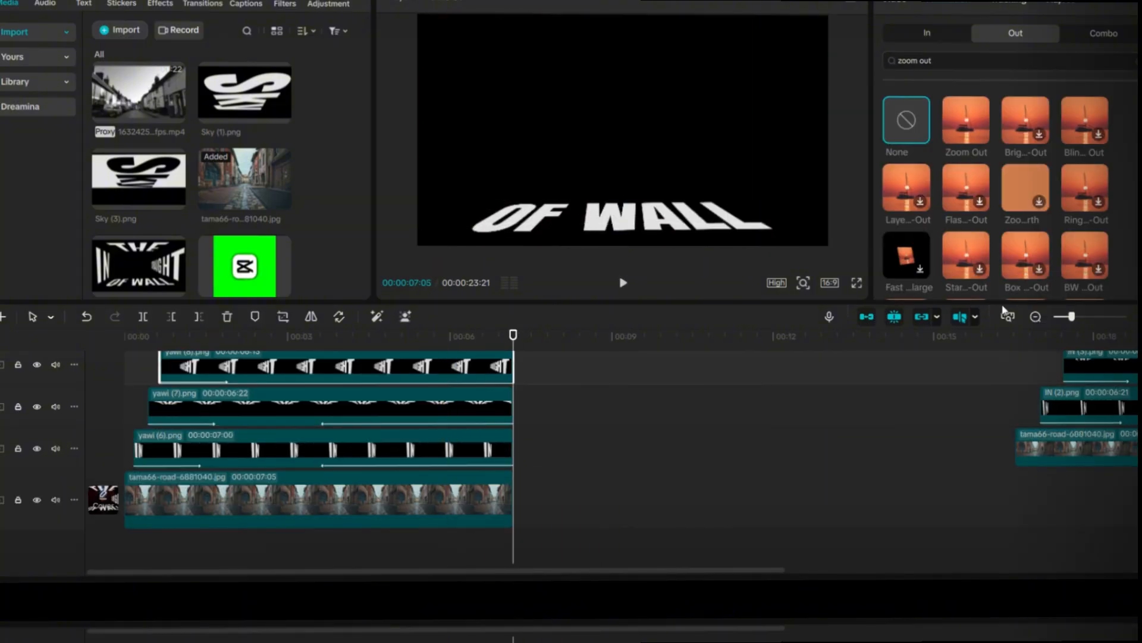
left_click(967, 129)
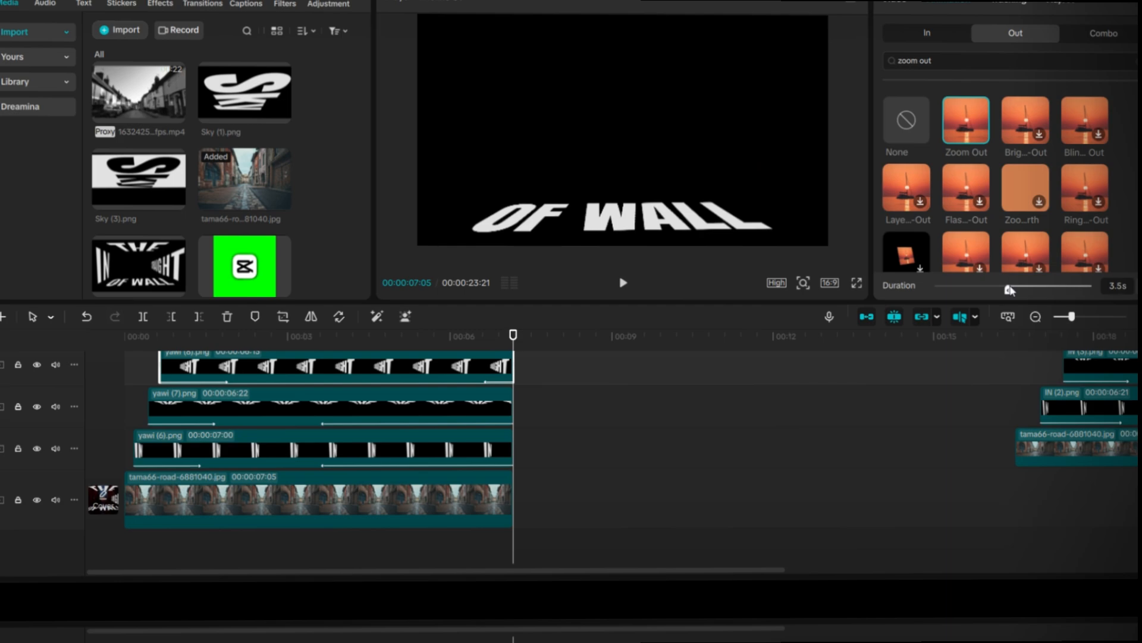
left_click_drag(1010, 288, 1010, 288)
scroll(647, 418, "up", 2)
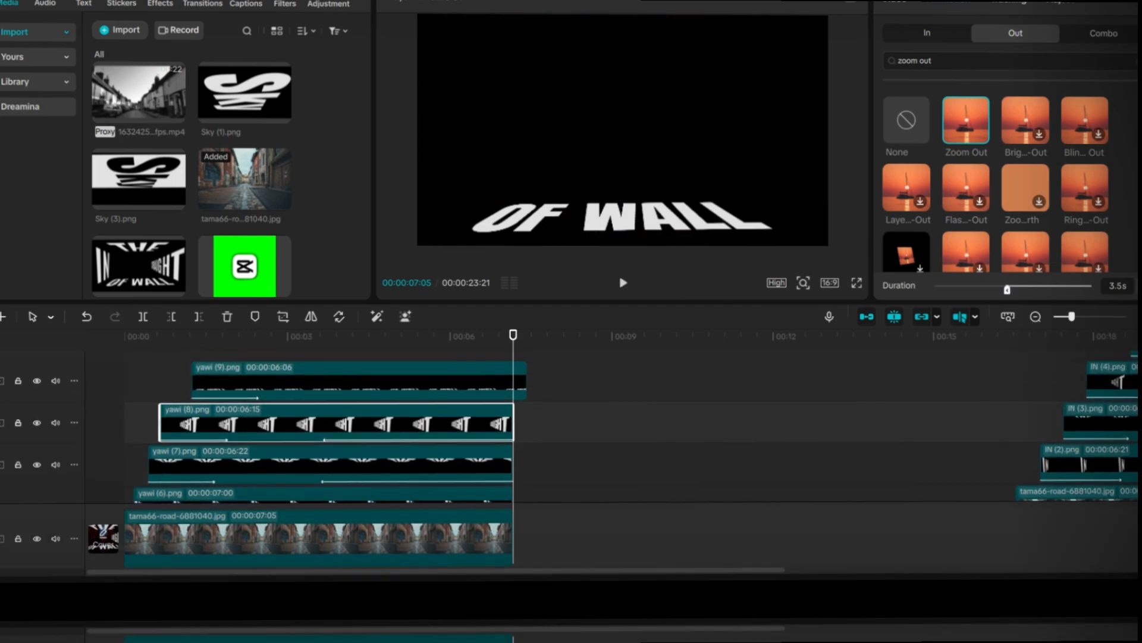
Step: Give the yawi (9) clip the same 3.5 s Zoom Out exit animation and play the sequence from the start
left_click(486, 395)
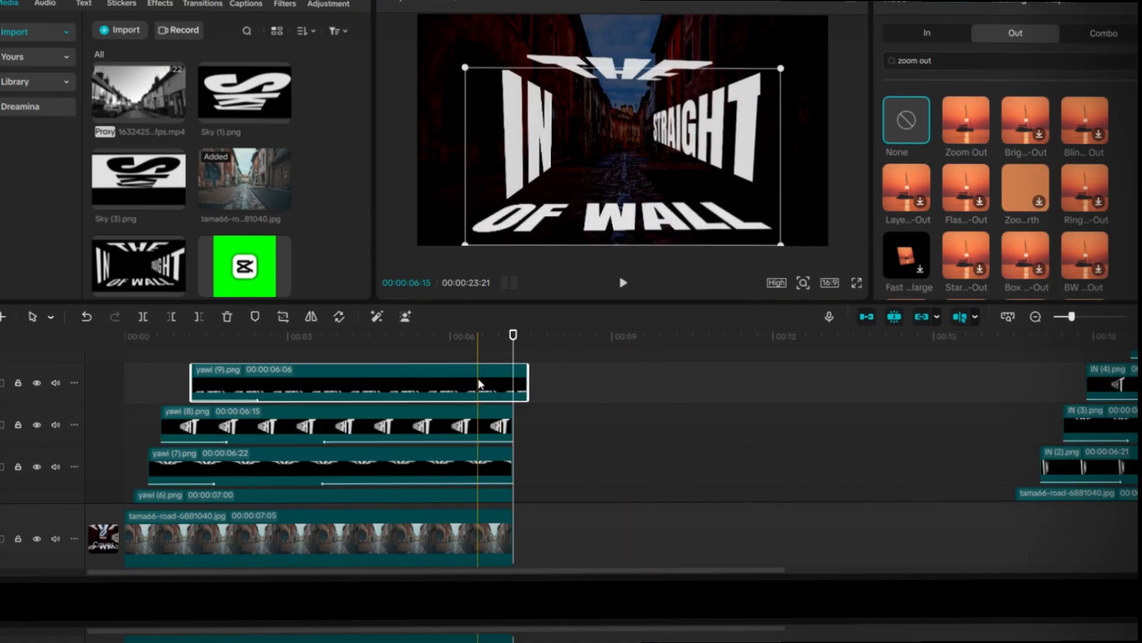
left_click(959, 140)
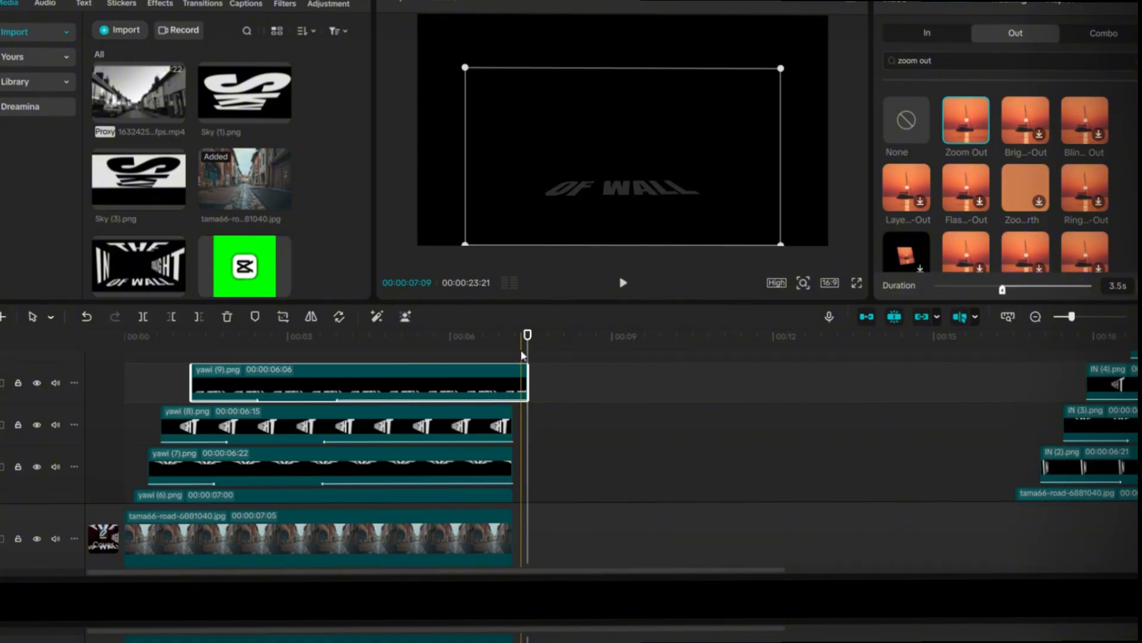
left_click_drag(526, 352, 93, 389)
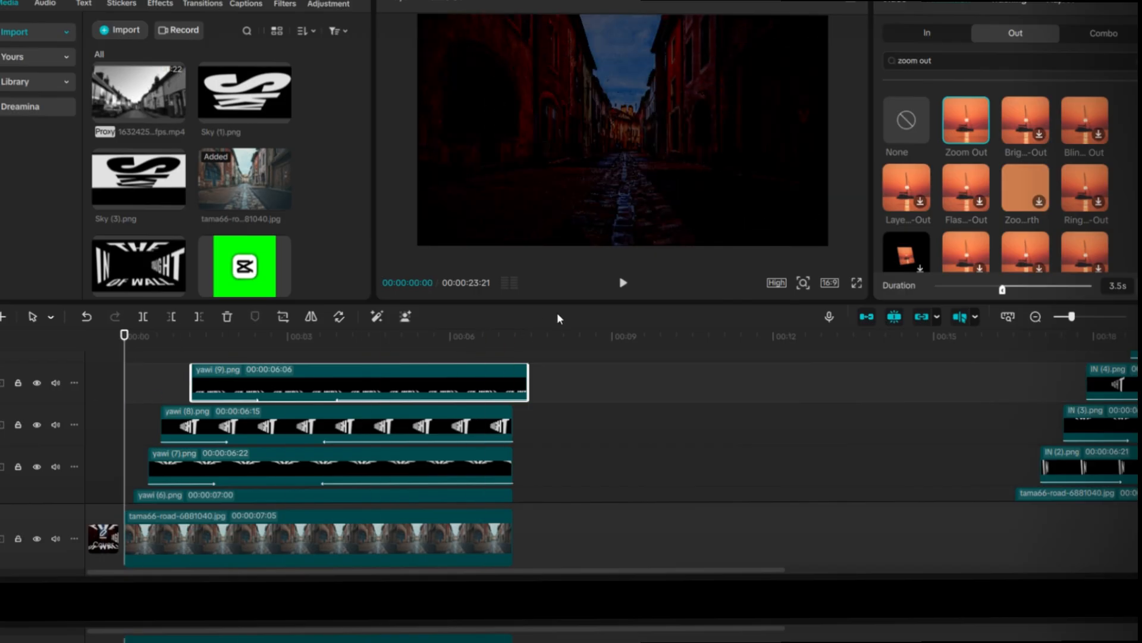
left_click(624, 284)
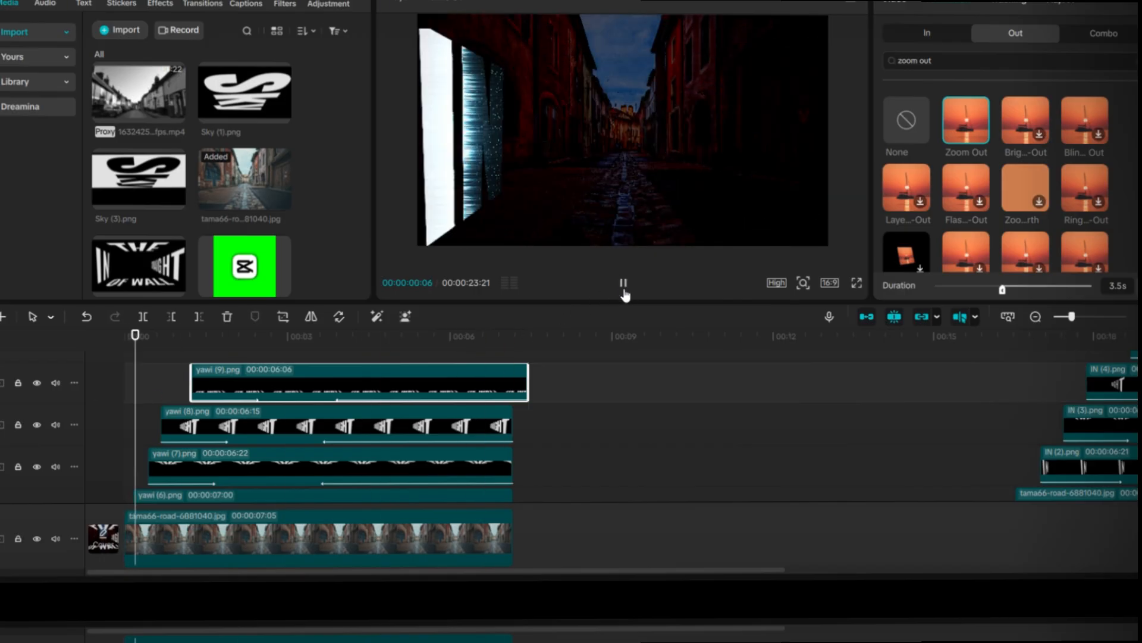